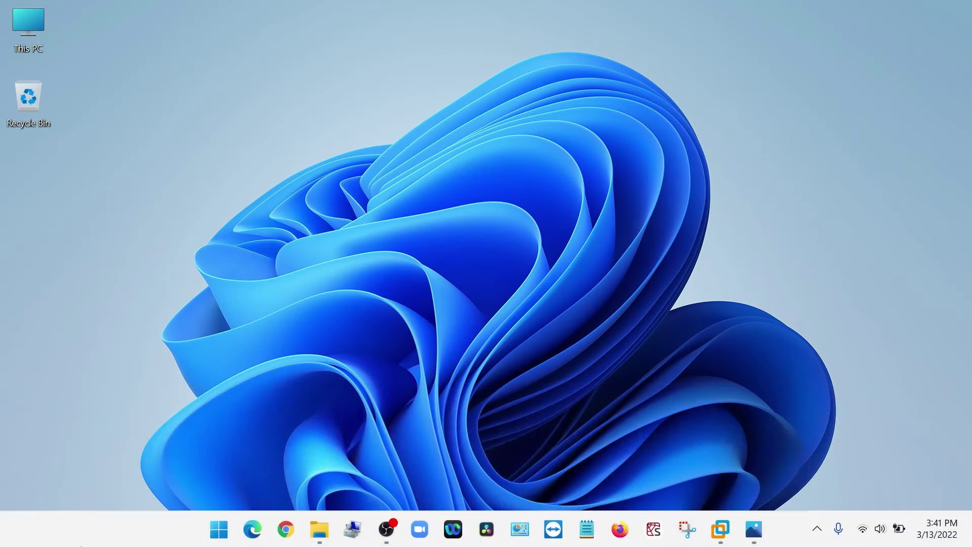
Step: Search the web for "zoom test" in Microsoft Edge and join the test meeting from Zoom's "Join a Test Meeting" page
left_click(252, 531)
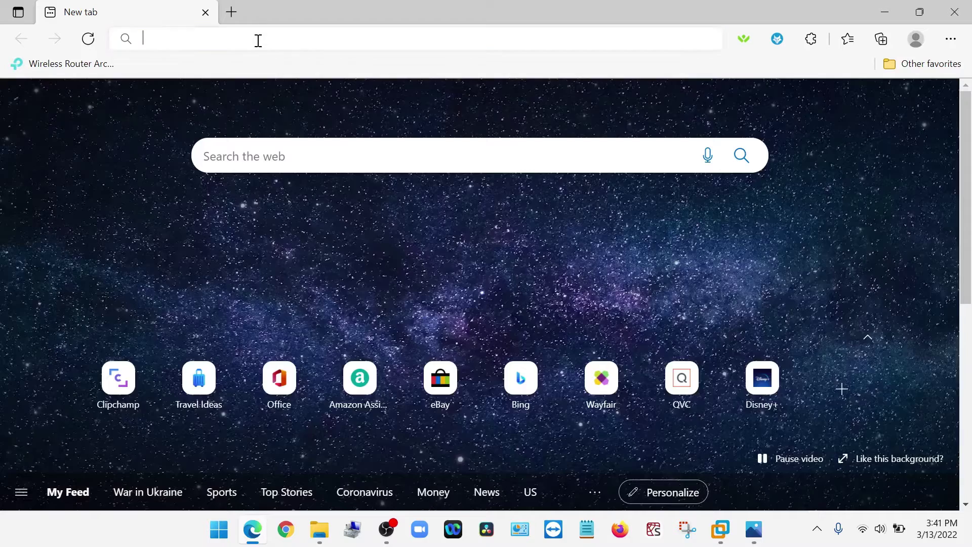
type("zoo")
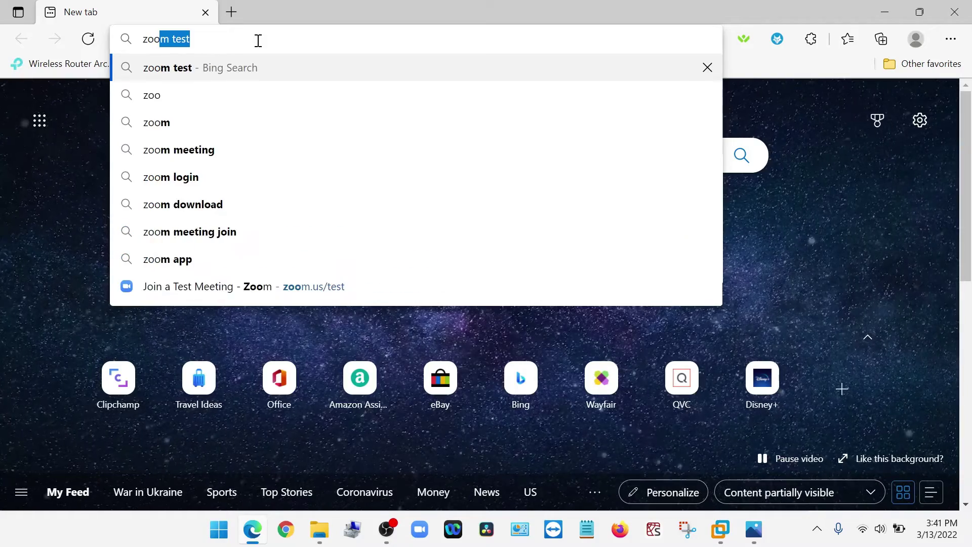
type("m test")
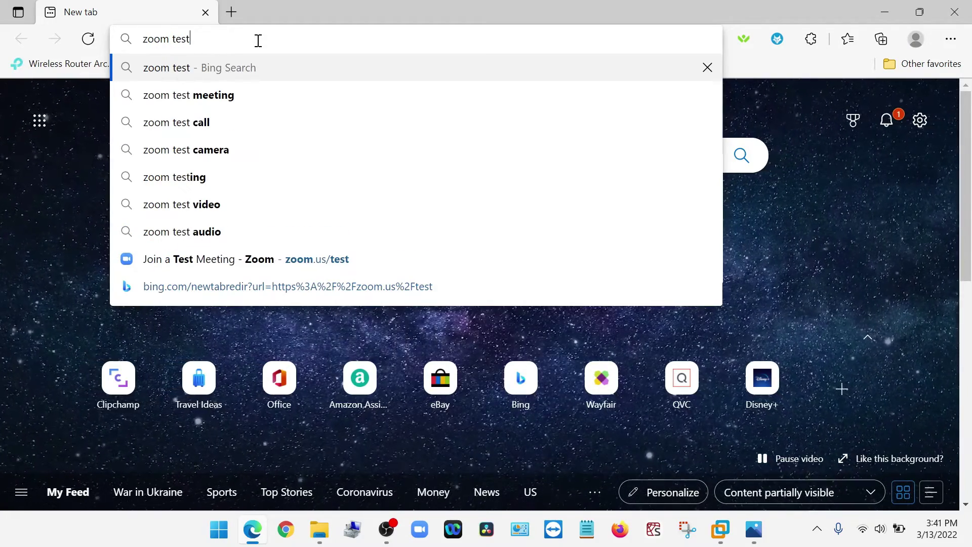
key("Return")
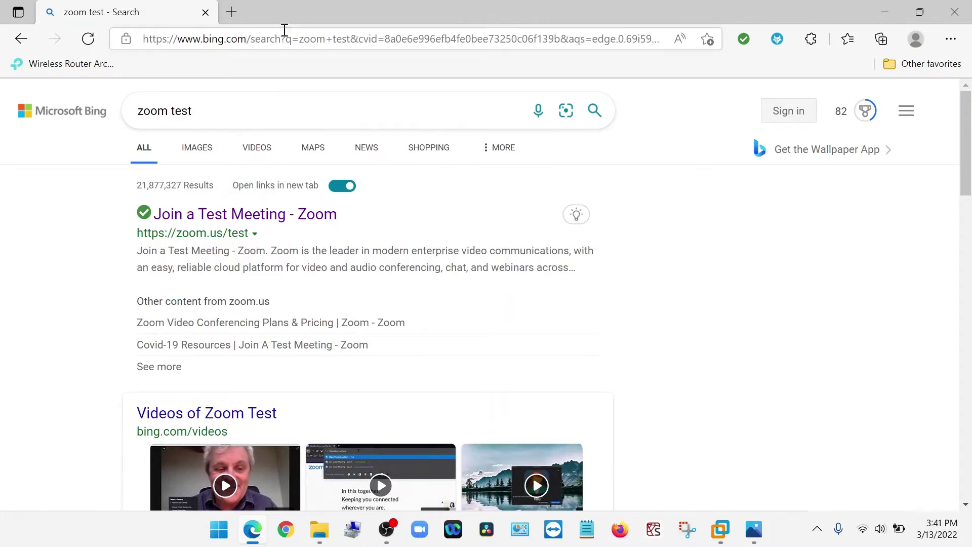
left_click(244, 215)
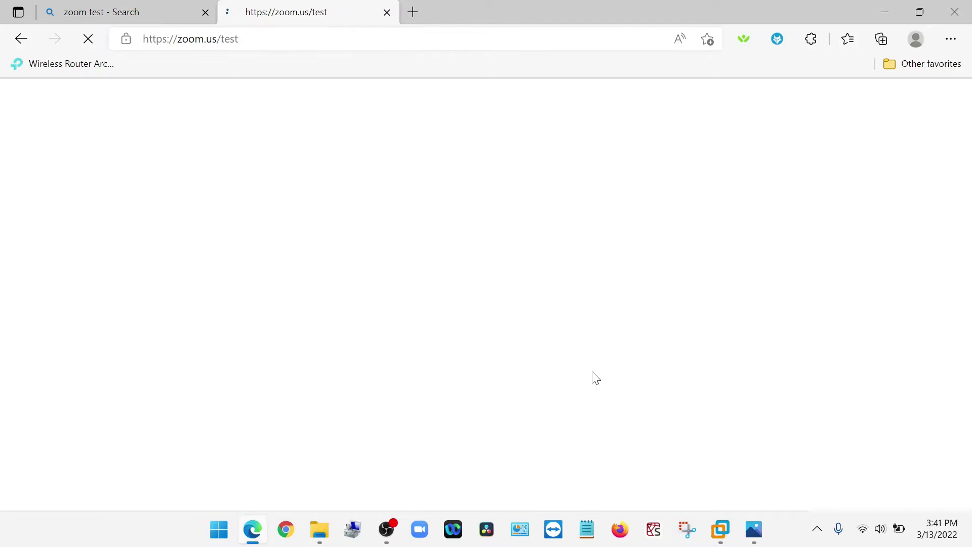
left_click(555, 302)
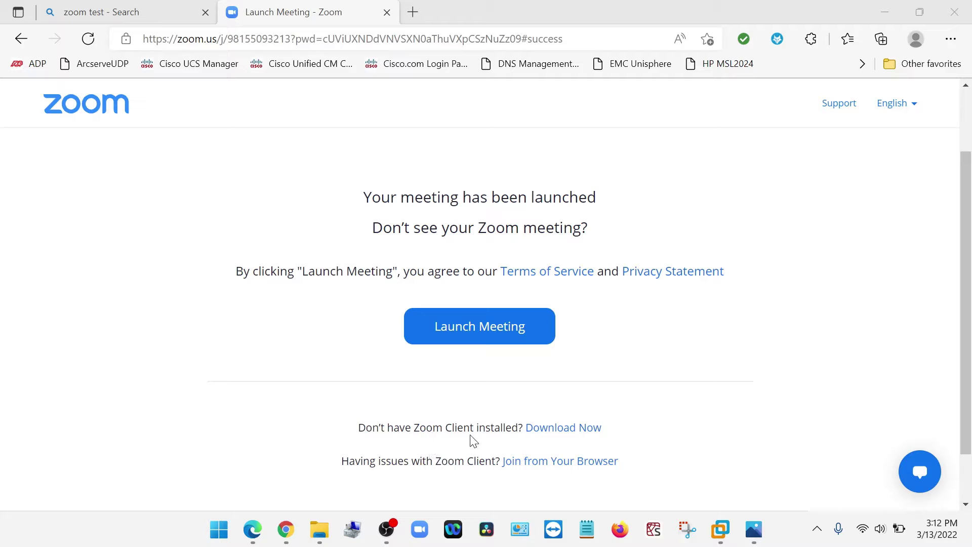
Step: Download the Zoom client installer and open it, removing the HP Sure Click protection from the file
left_click(563, 428)
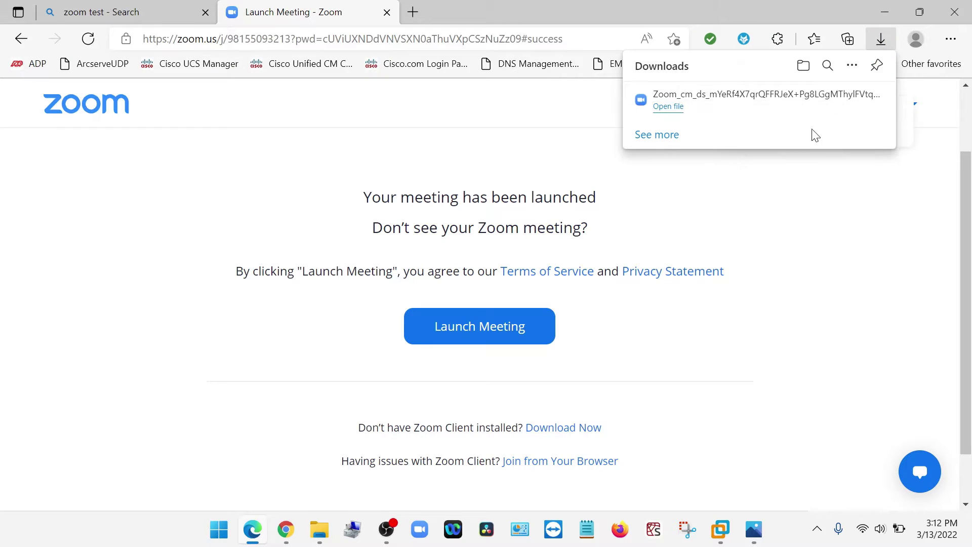
left_click(668, 106)
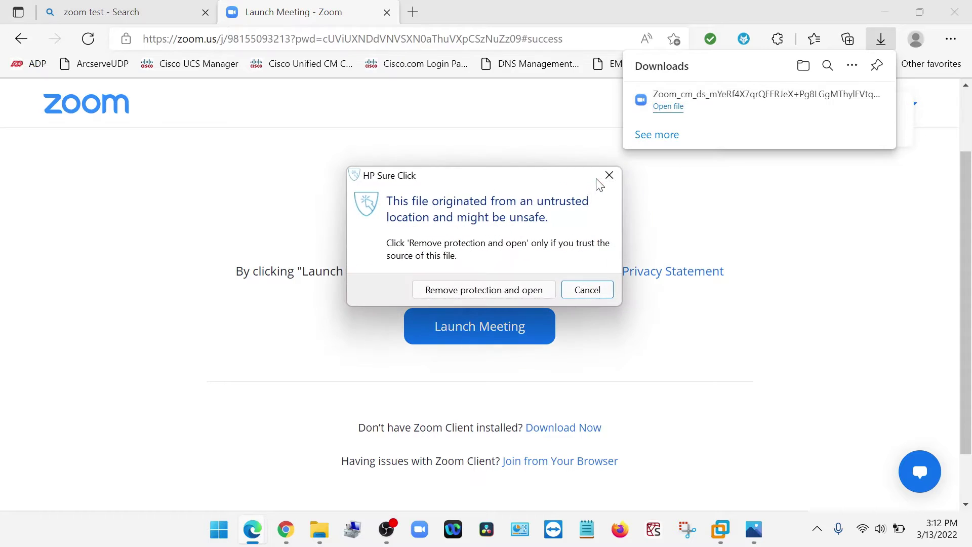
left_click(513, 296)
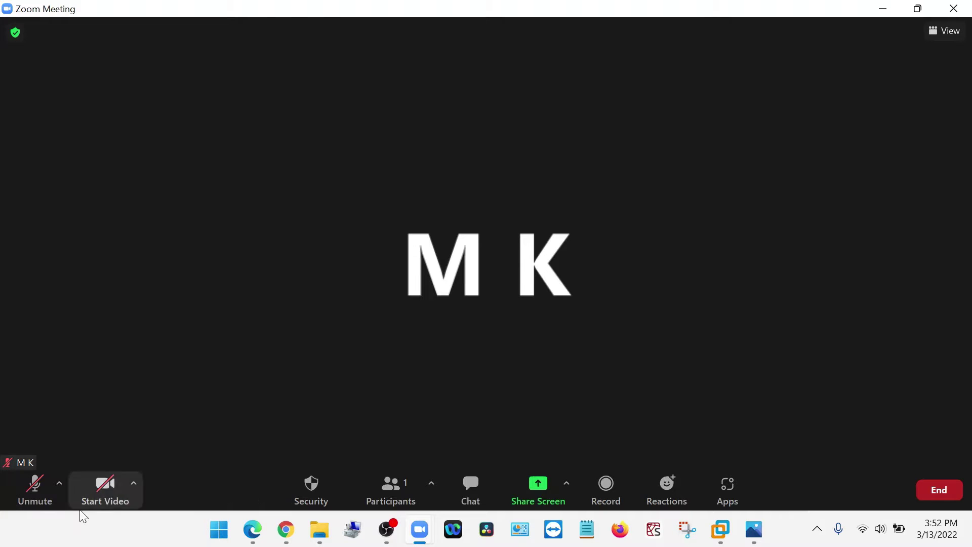
Step: Unmute the microphone and complete the test of Speakers (Realtek(R) Audio) and Microphone (3- HyperX SoloCast)
left_click(41, 502)
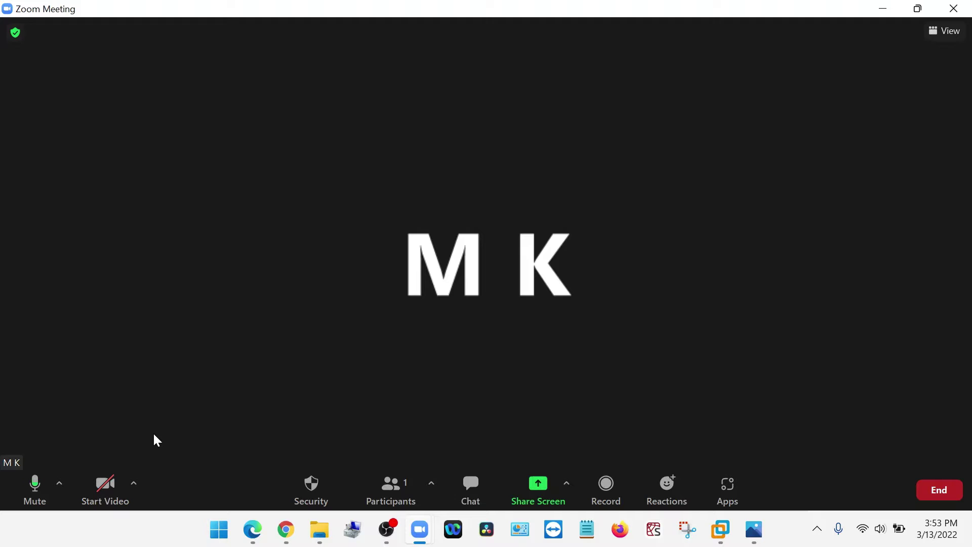
left_click(61, 487)
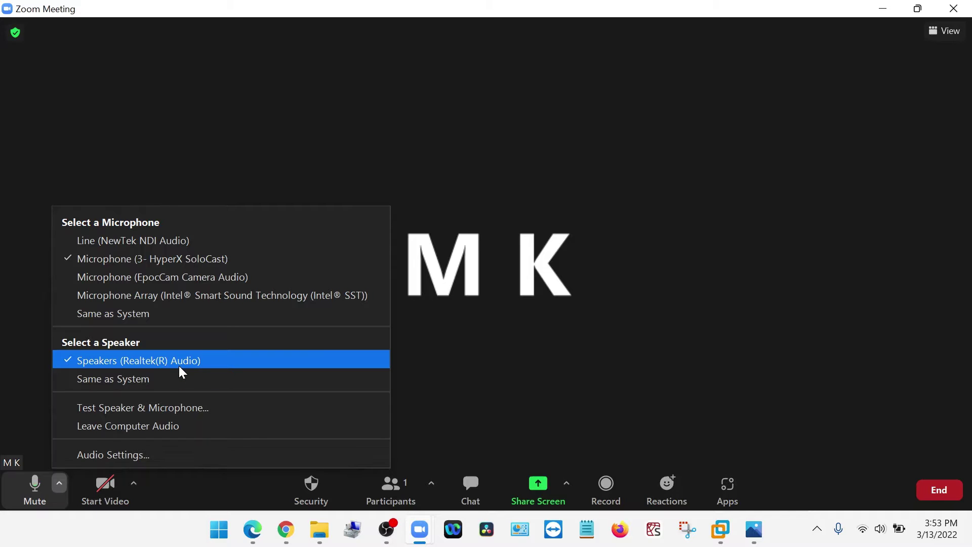
left_click(208, 414)
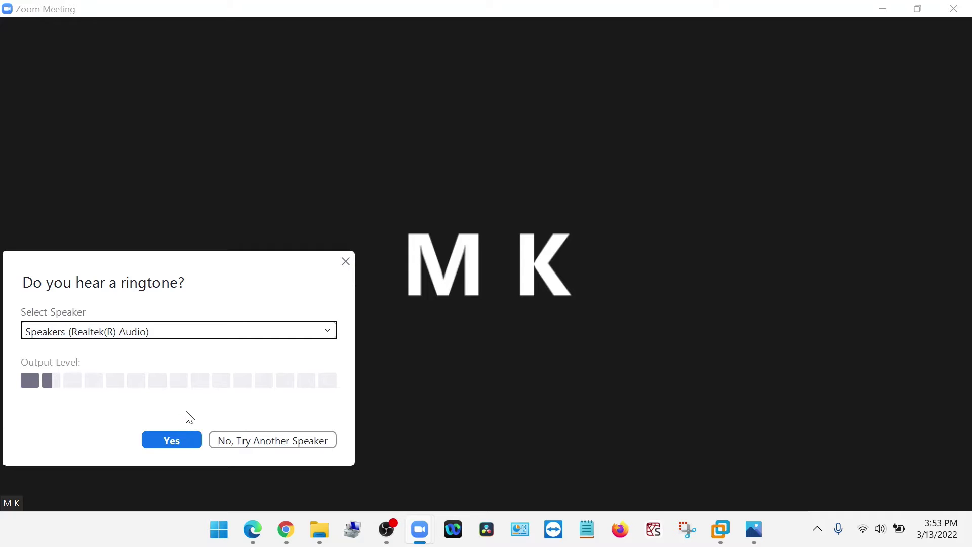
left_click(173, 438)
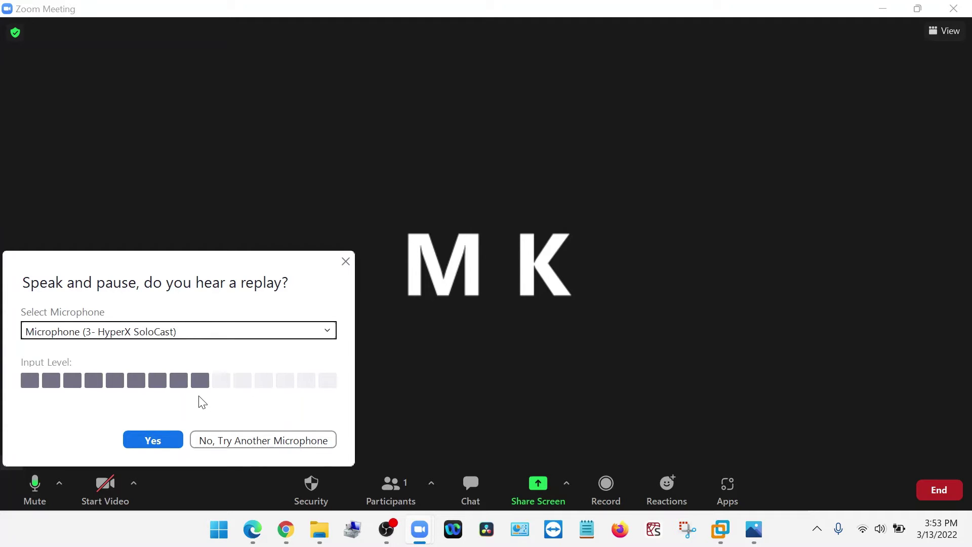
left_click(155, 441)
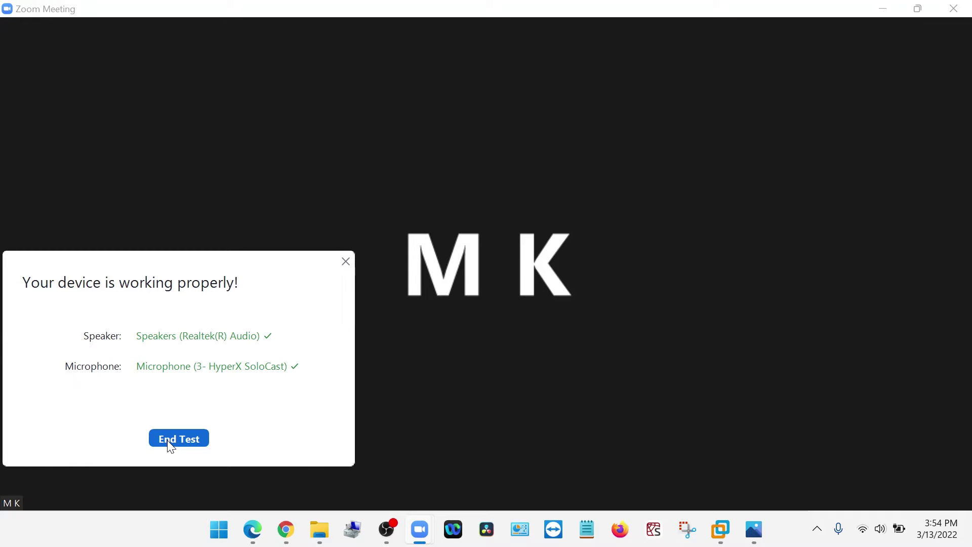
left_click(171, 438)
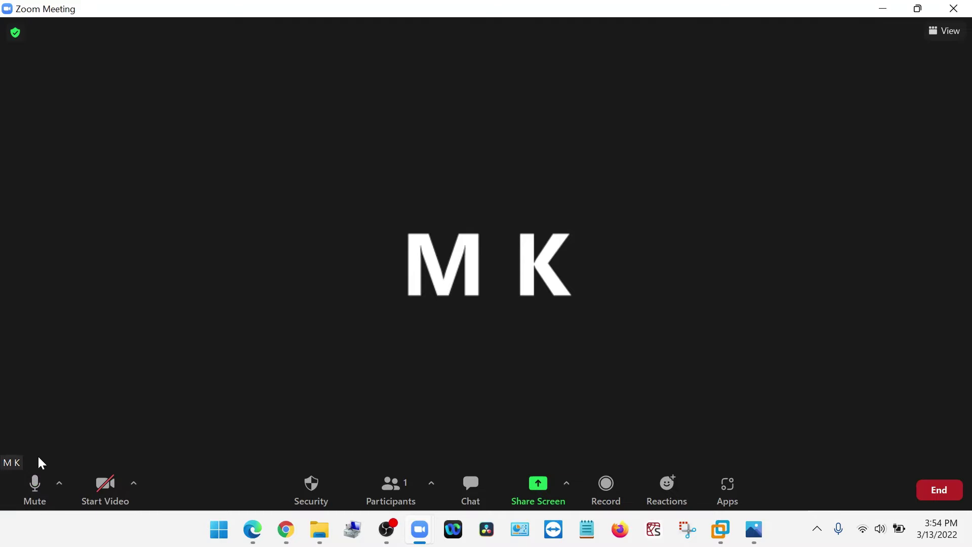
Step: Mute the microphone, and start the camera video briefly before stopping it again
left_click(34, 492)
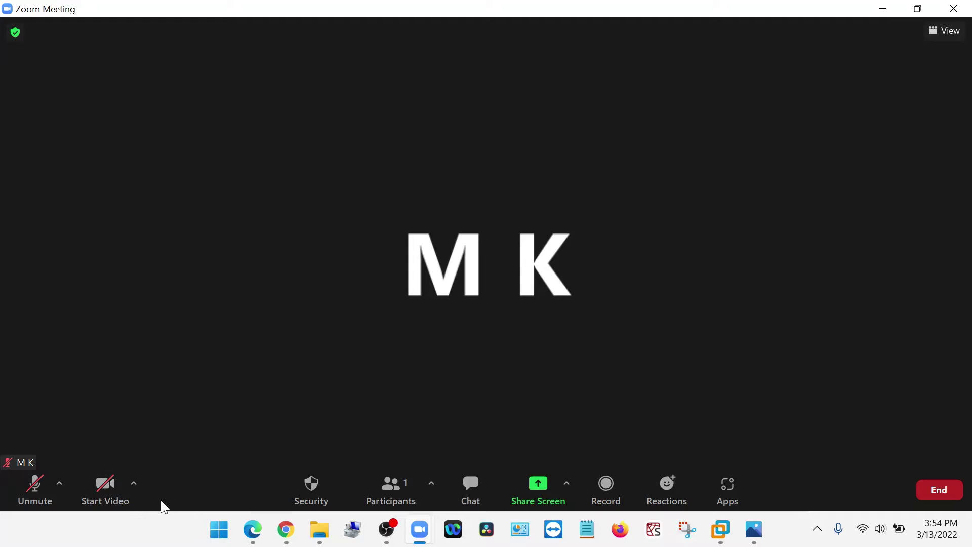
left_click(116, 501)
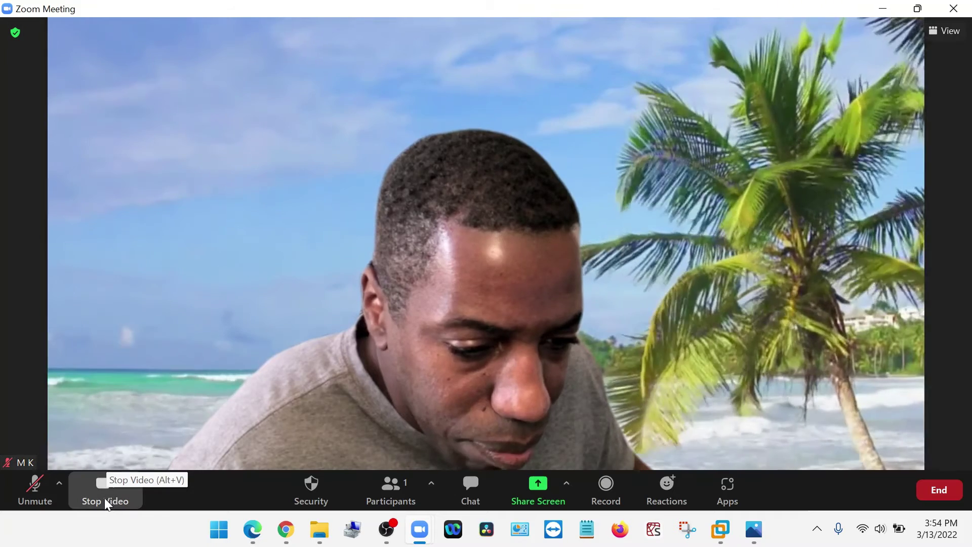
left_click(108, 501)
Step: Try out "Mirror my video" and "Touch up my appearance" in the video settings, switching each option back off
left_click(134, 485)
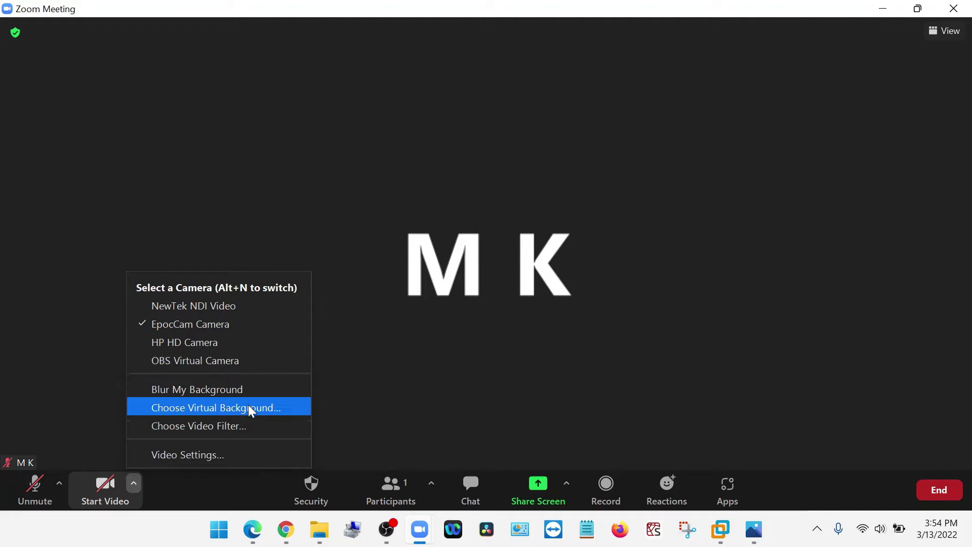
left_click(198, 459)
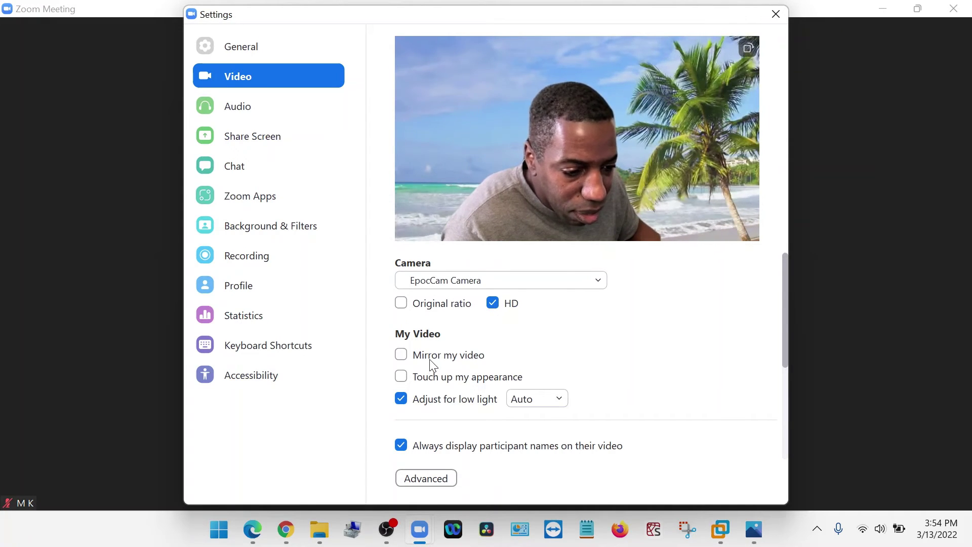
left_click(402, 356)
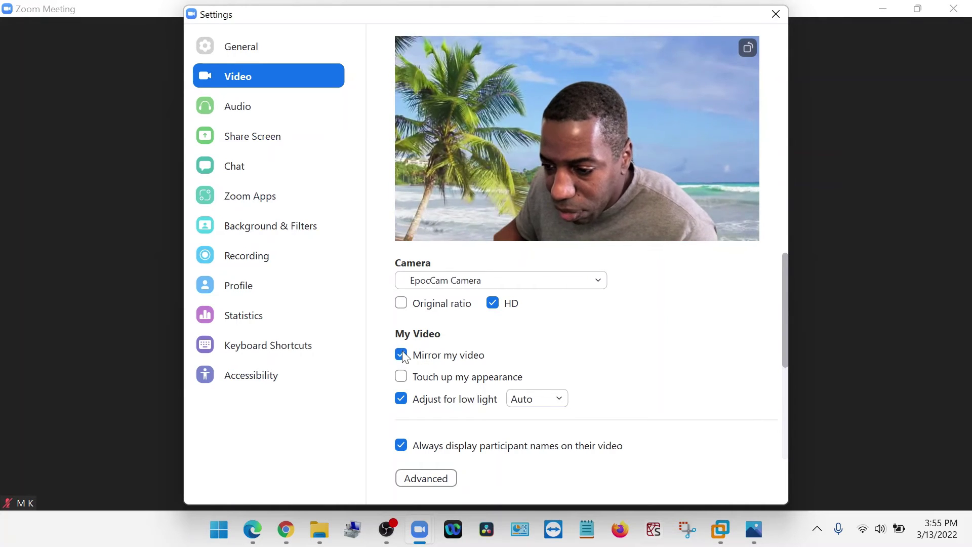
left_click(402, 355)
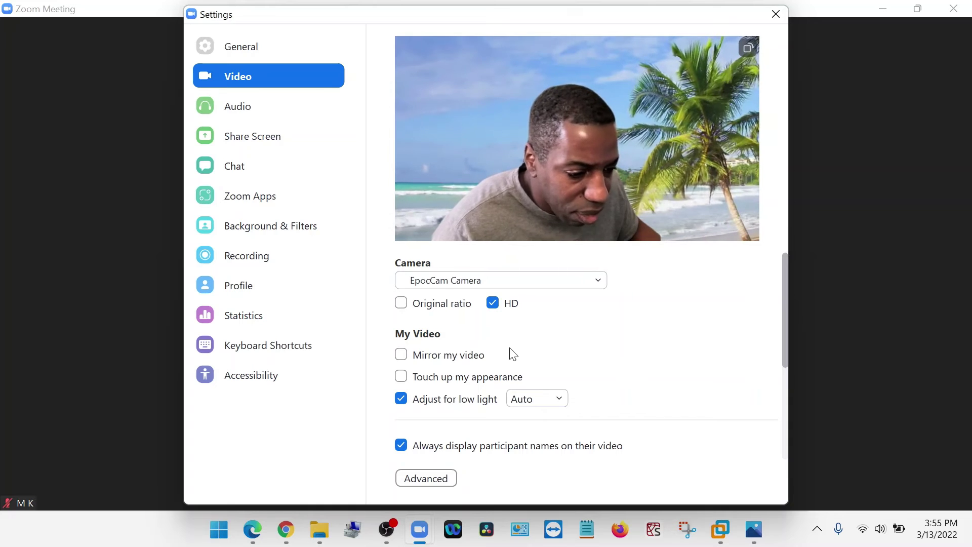
left_click(402, 376)
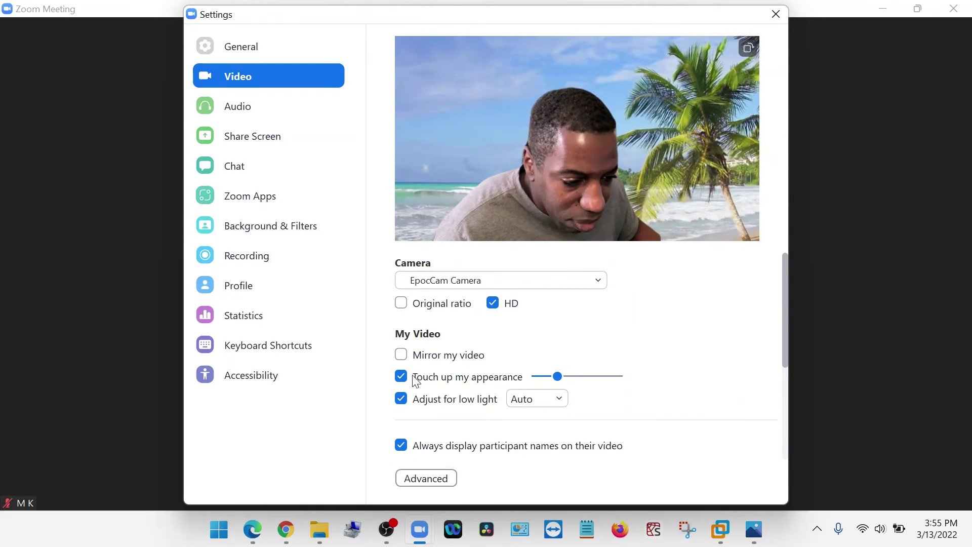
left_click(402, 375)
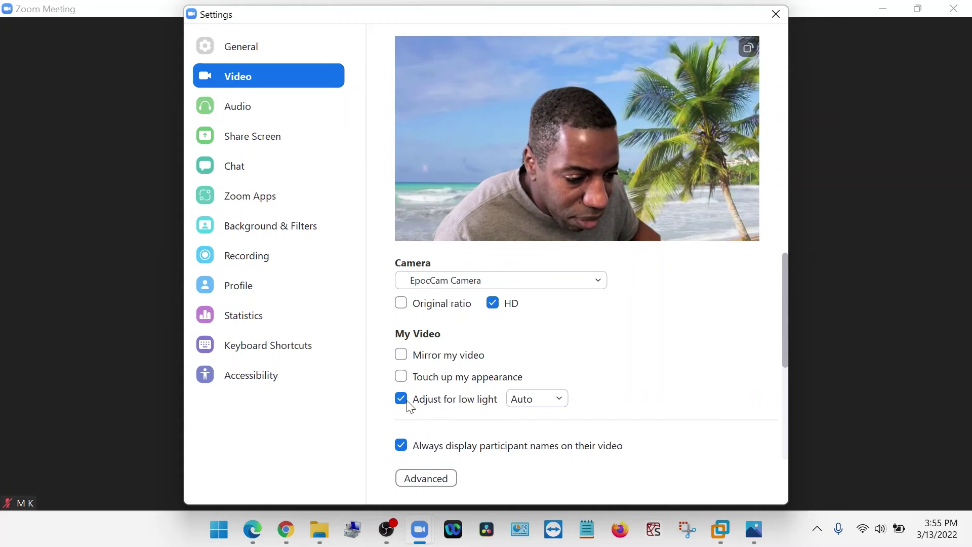
Step: Review the advanced video settings, return to the main video settings and close the settings window
left_click(425, 478)
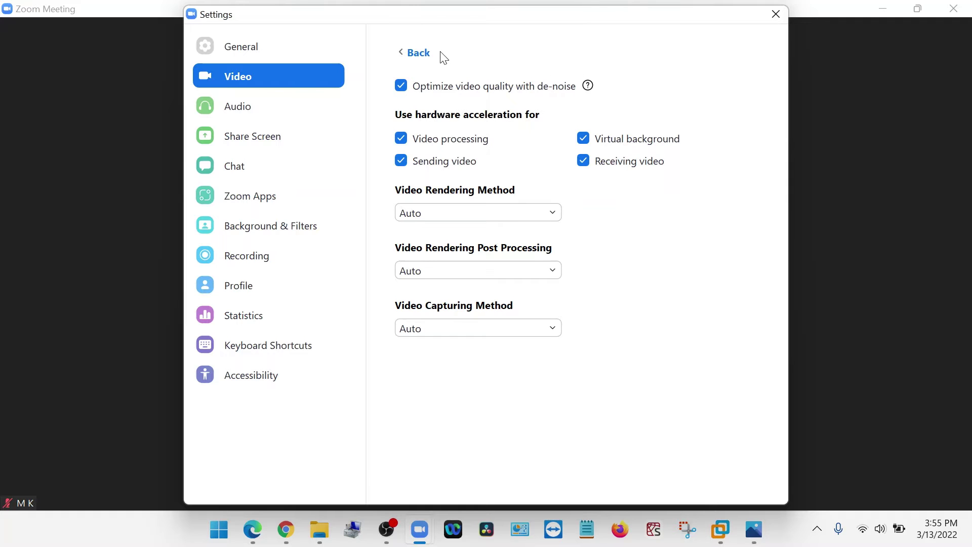
left_click(414, 54)
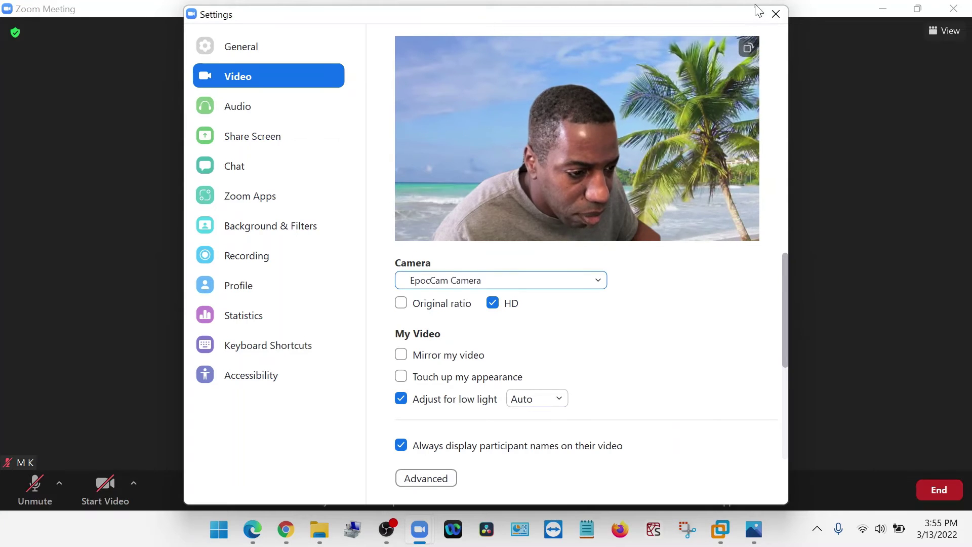
left_click(773, 15)
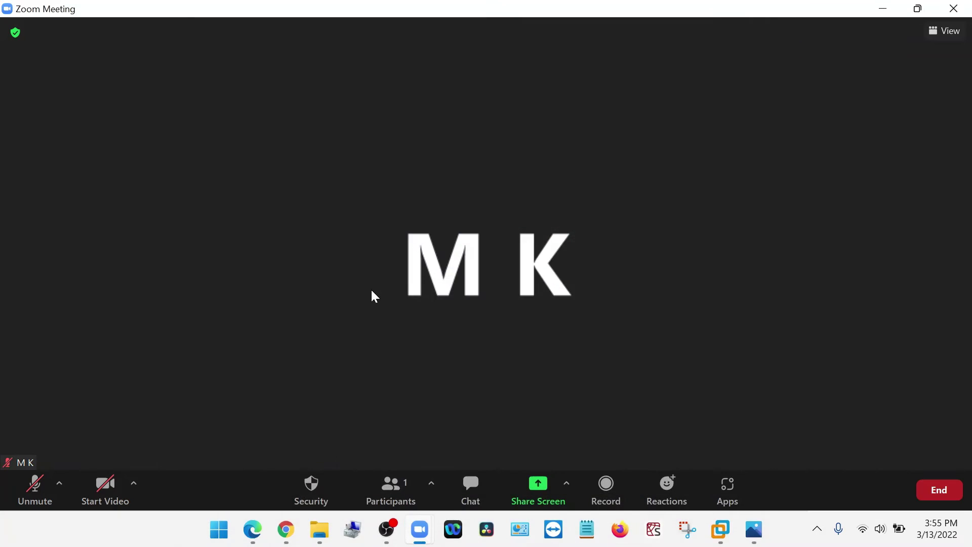
Step: View the meeting's participant list, cancel the prompt to end the meeting, and close the list
left_click(420, 529)
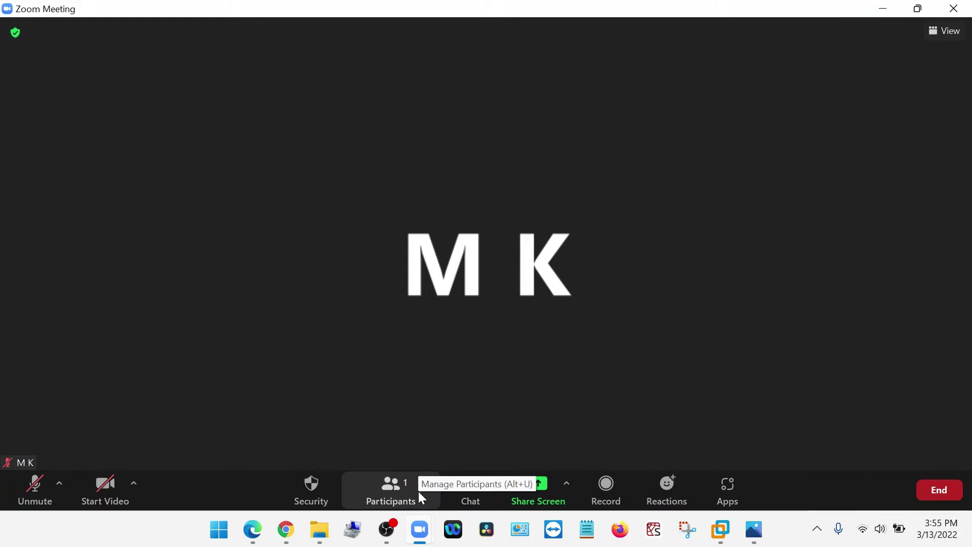
left_click(403, 495)
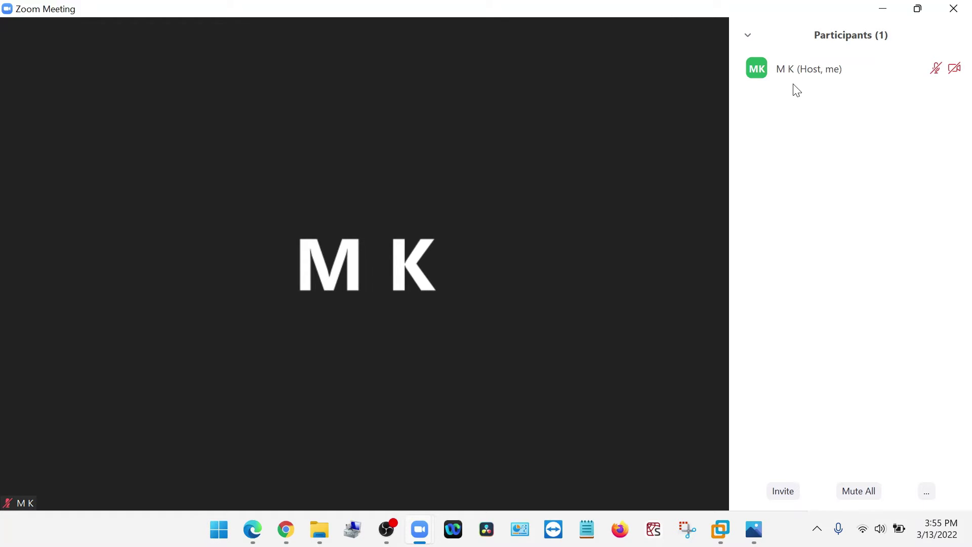
left_click(954, 13)
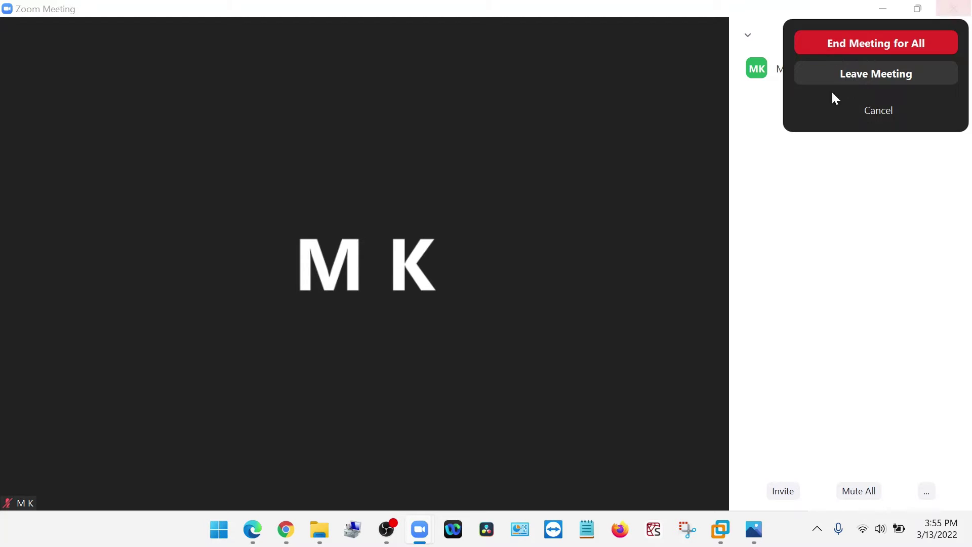
left_click(876, 120)
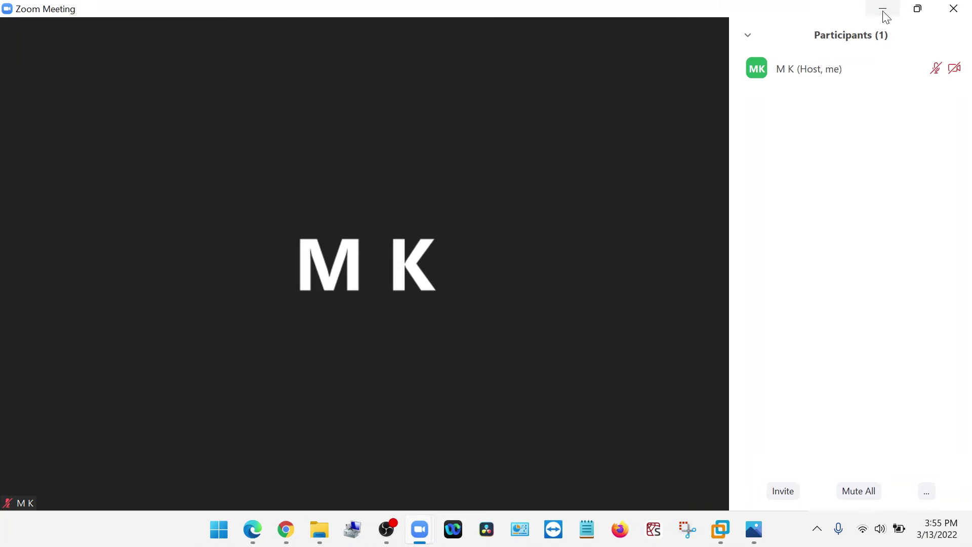
left_click(745, 36)
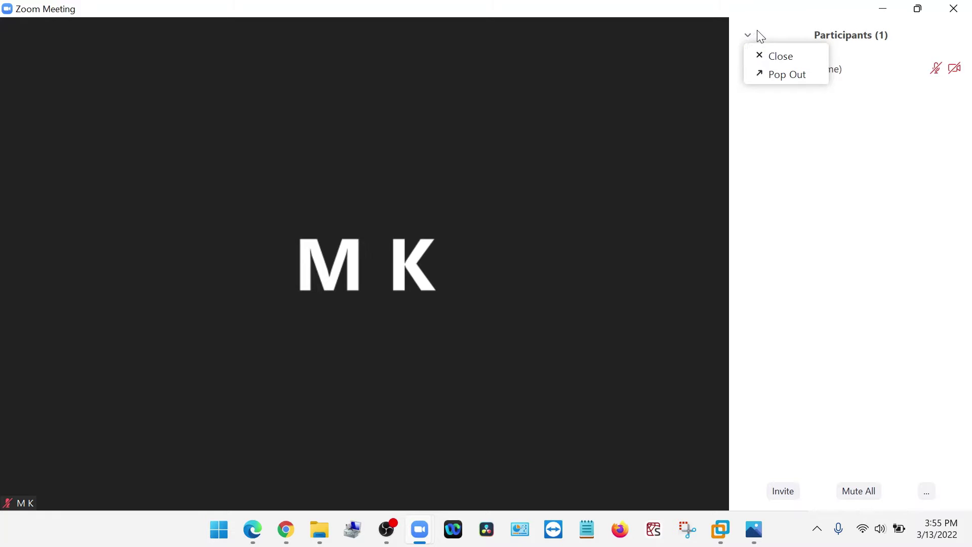
left_click(767, 34)
left_click(748, 36)
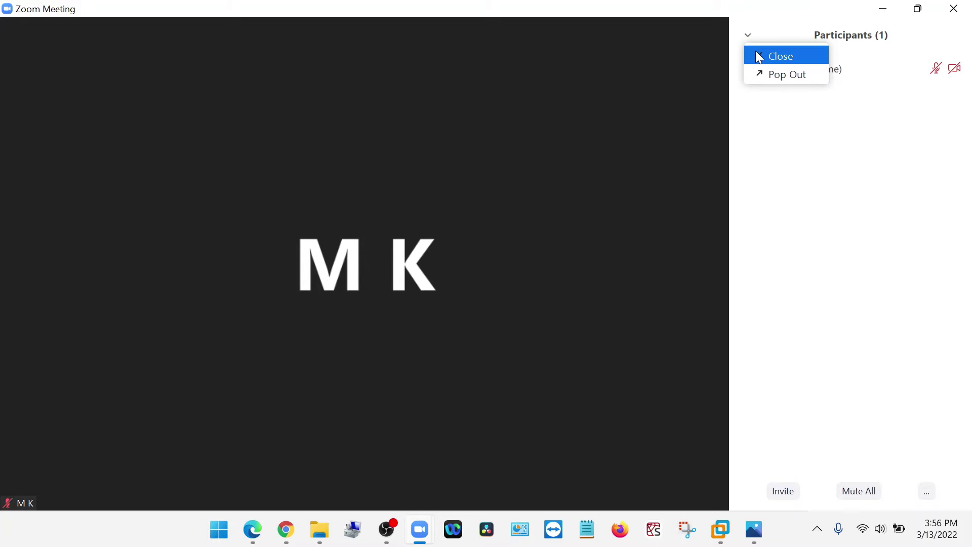
left_click(756, 53)
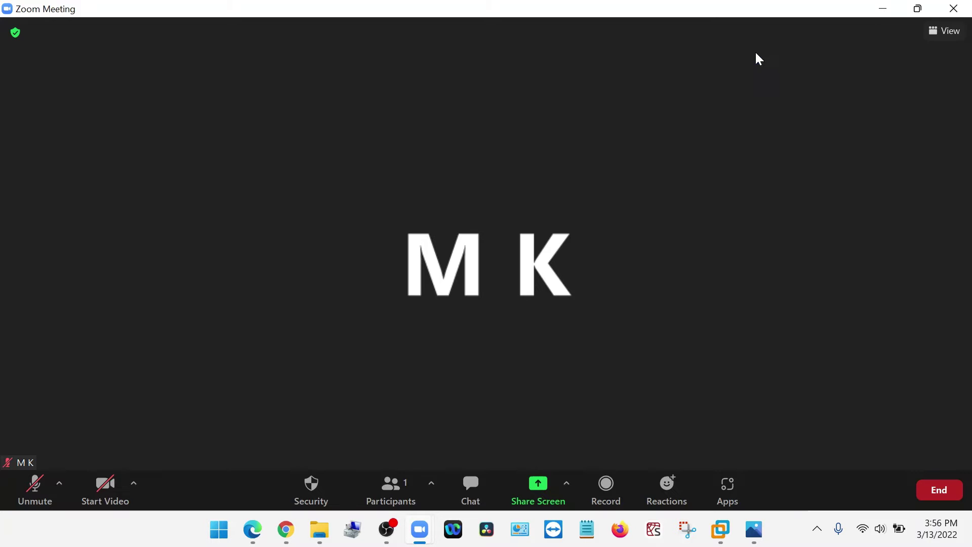
Step: Open the meeting chat, check its display options, and close the chat again
left_click(473, 496)
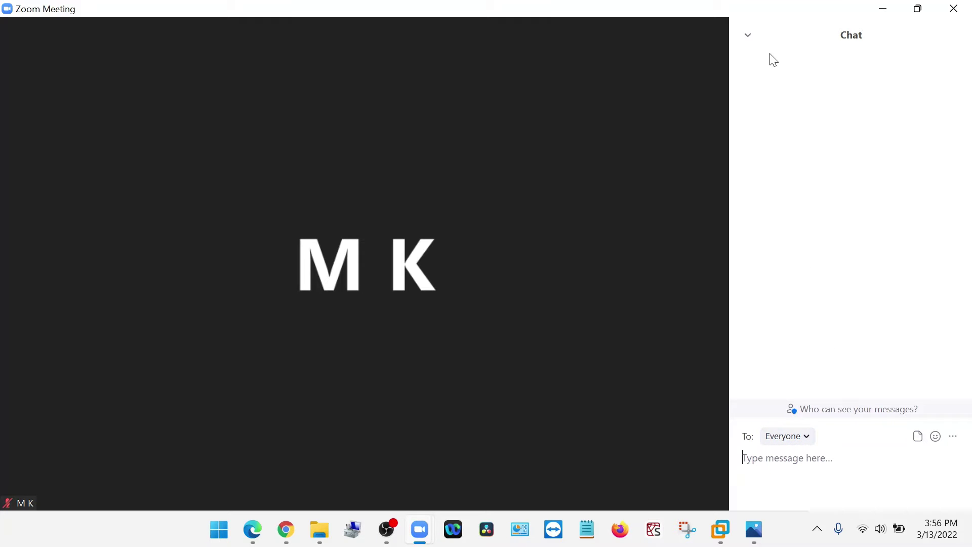
left_click(747, 35)
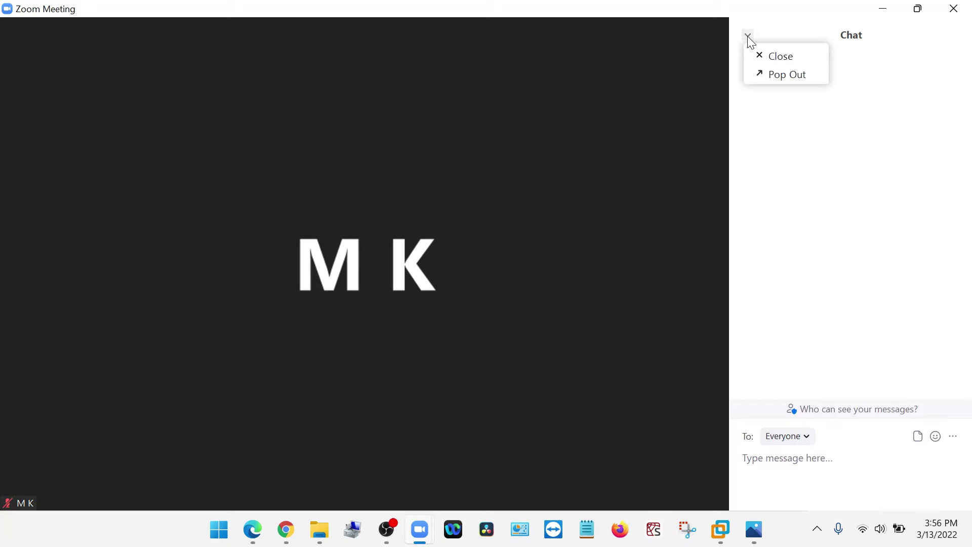
left_click(764, 59)
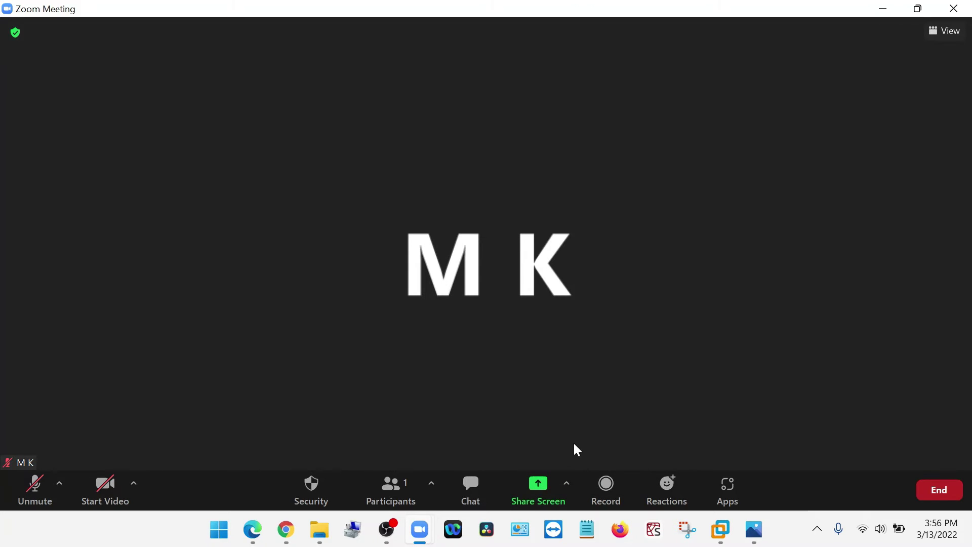
Step: Review the screen sharing options for how many participants can share at once, leaving the selection as it is
left_click(569, 486)
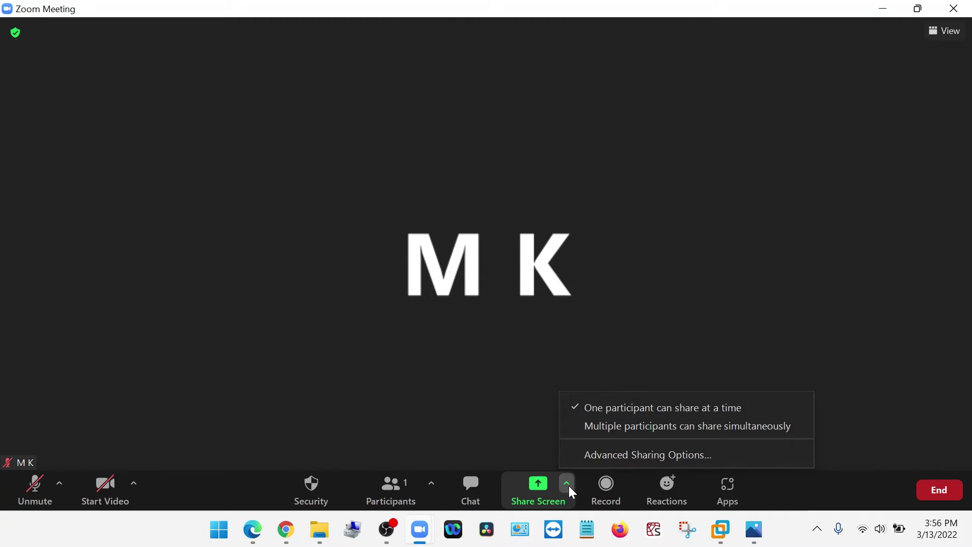
left_click(534, 407)
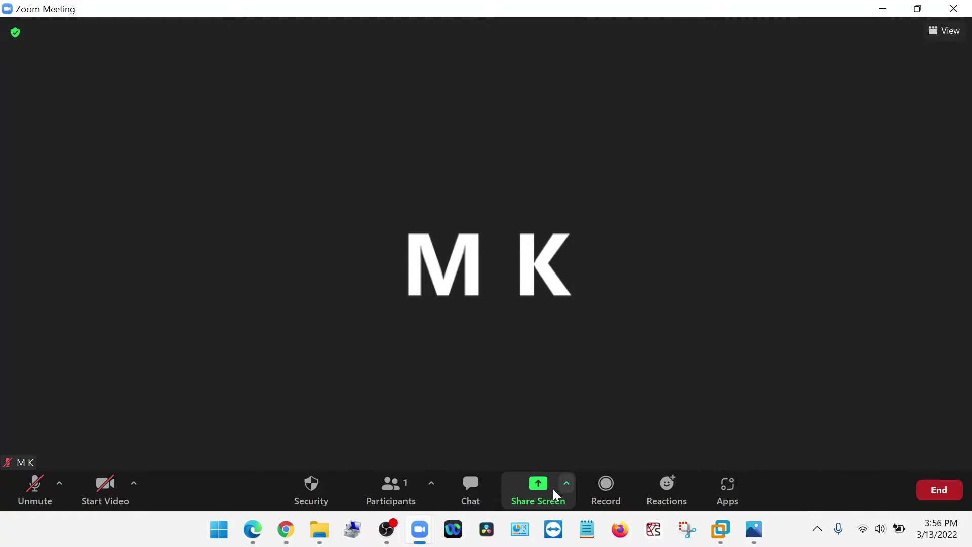
left_click(567, 482)
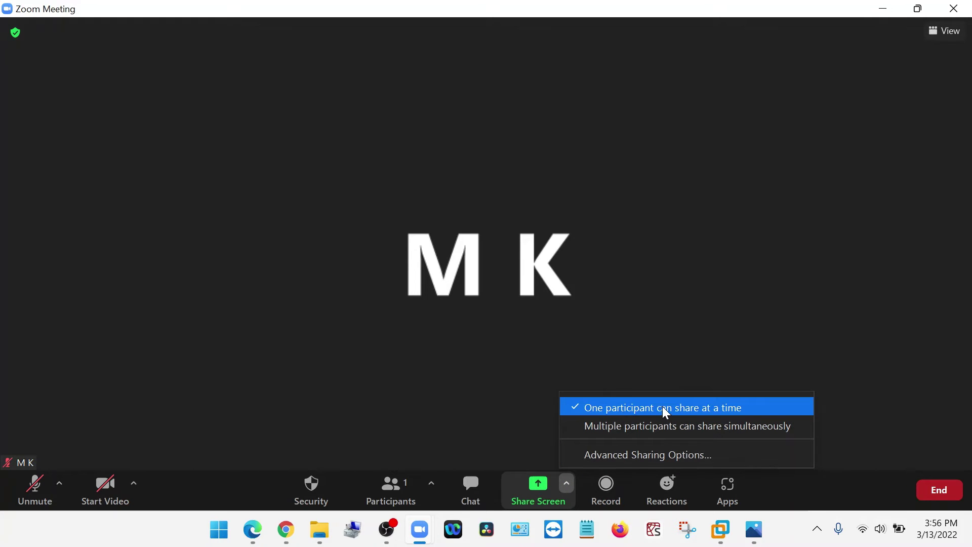
left_click(497, 425)
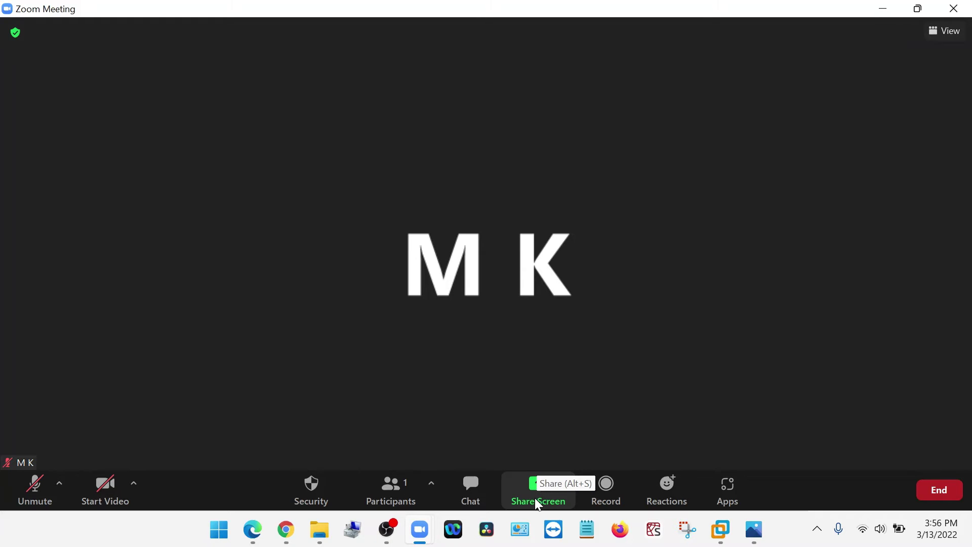
Step: Share Screen 1 with the meeting, reveal the meeting controls while sharing, and stop the share
left_click(535, 497)
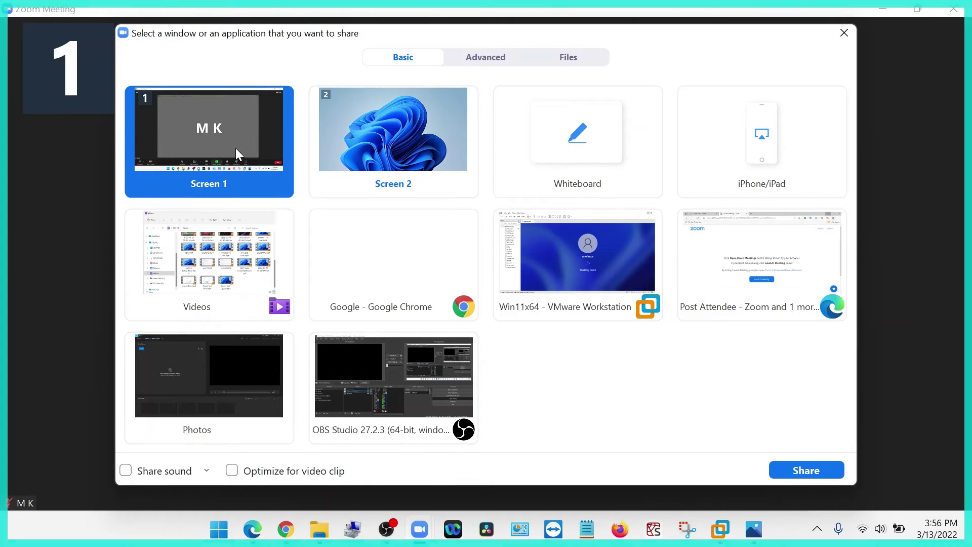
double_click(212, 135)
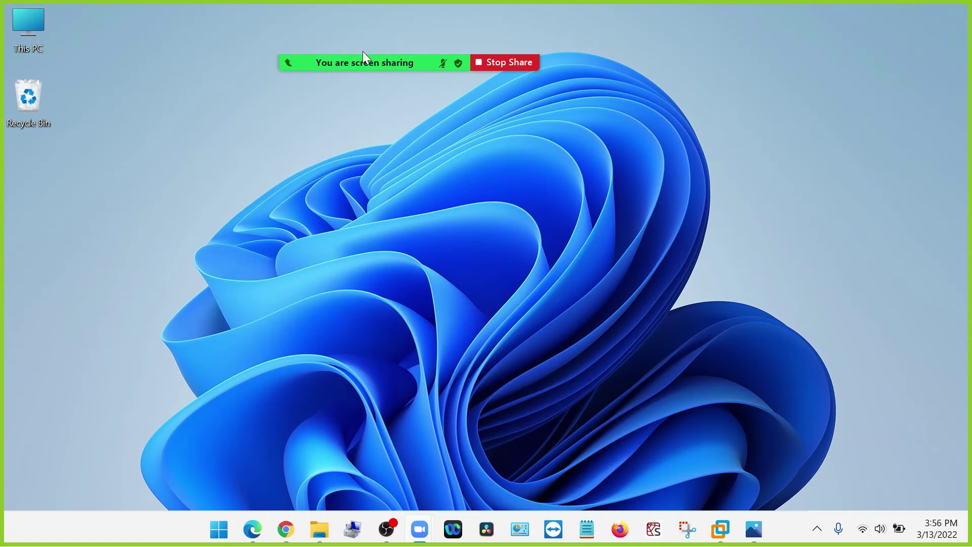
mouse_move(366, 58)
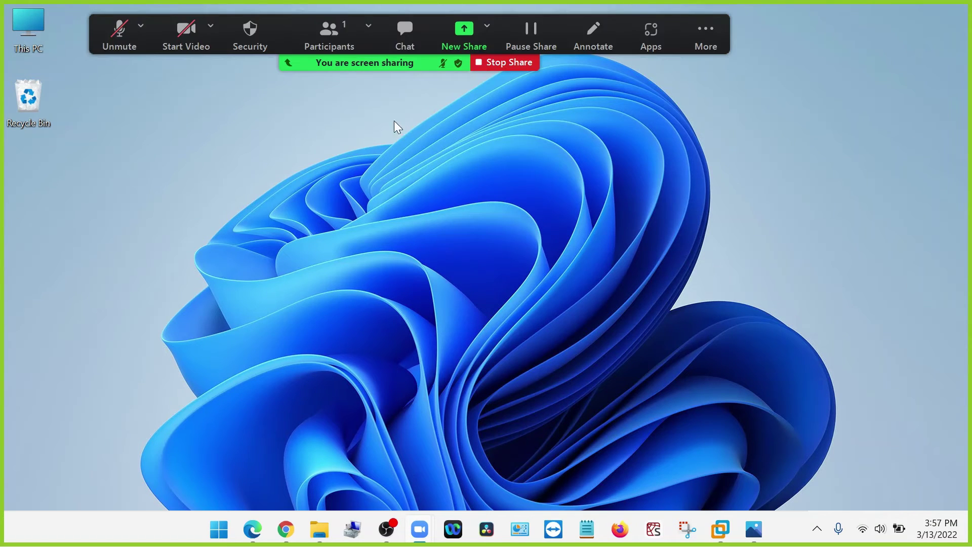
left_click(508, 62)
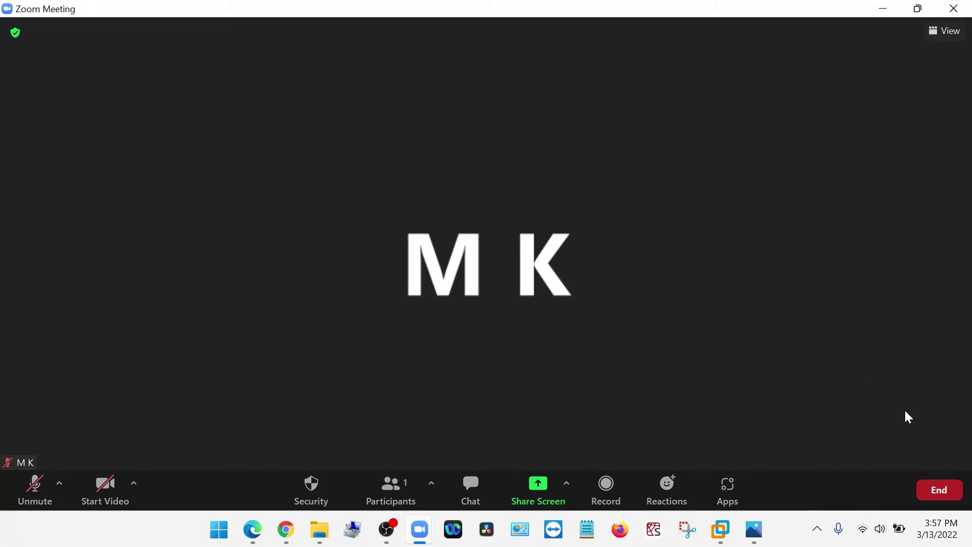
Step: End the meeting for all participants and minimize the Zoom home window
left_click(927, 487)
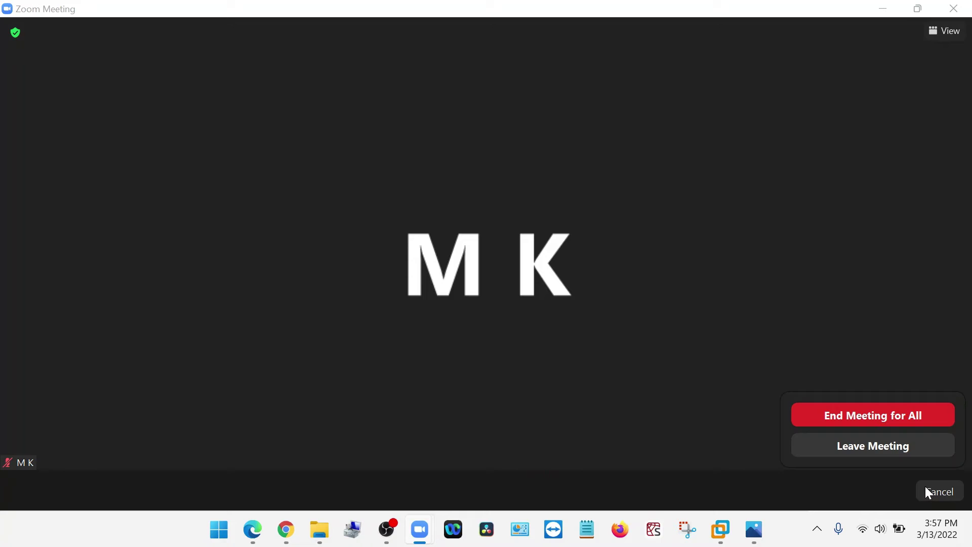
left_click(898, 423)
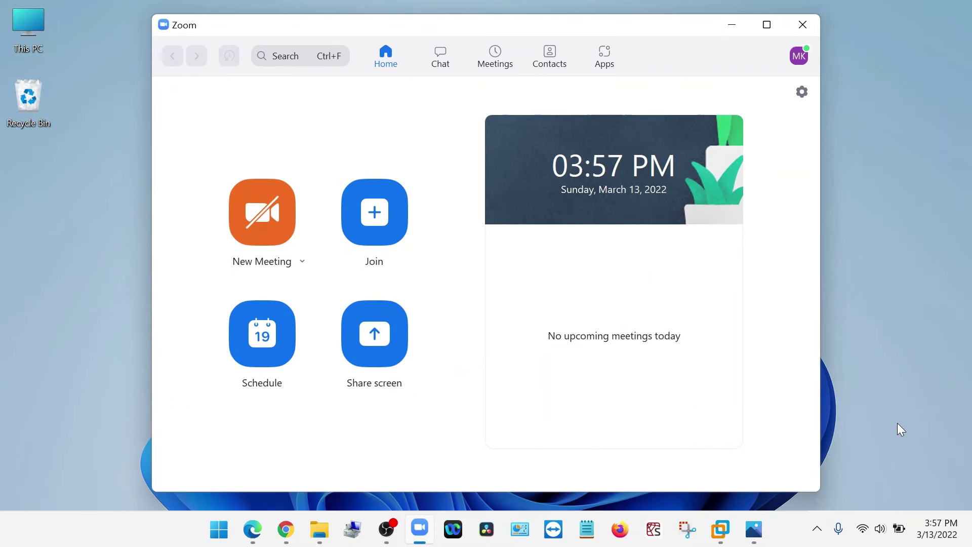
left_click(723, 25)
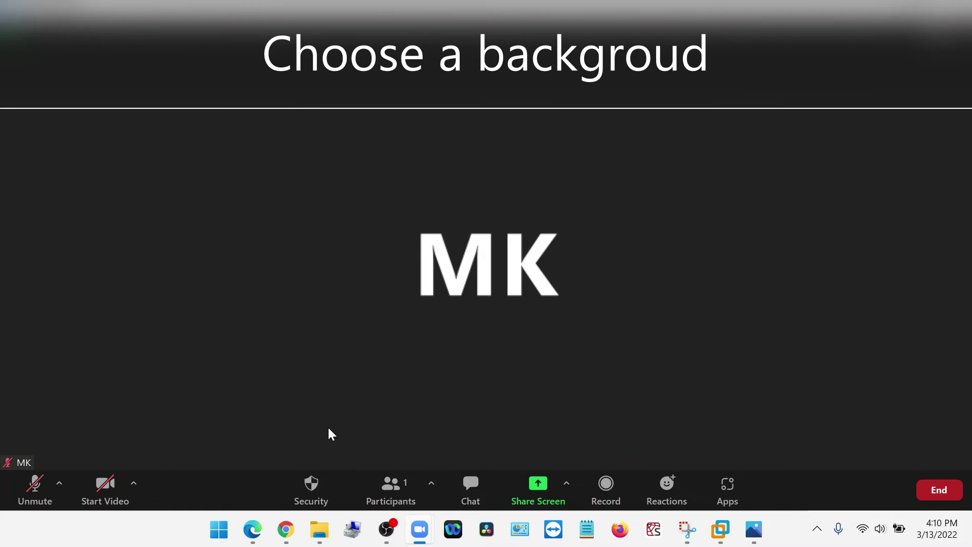
Step: Start the camera video, apply the Earth-from-space virtual background, and close the settings window
left_click(100, 494)
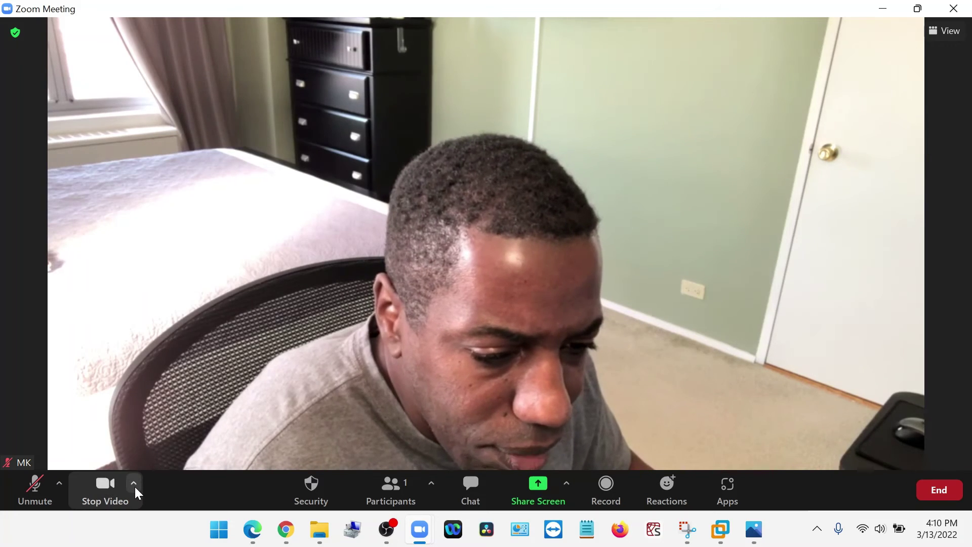
left_click(134, 487)
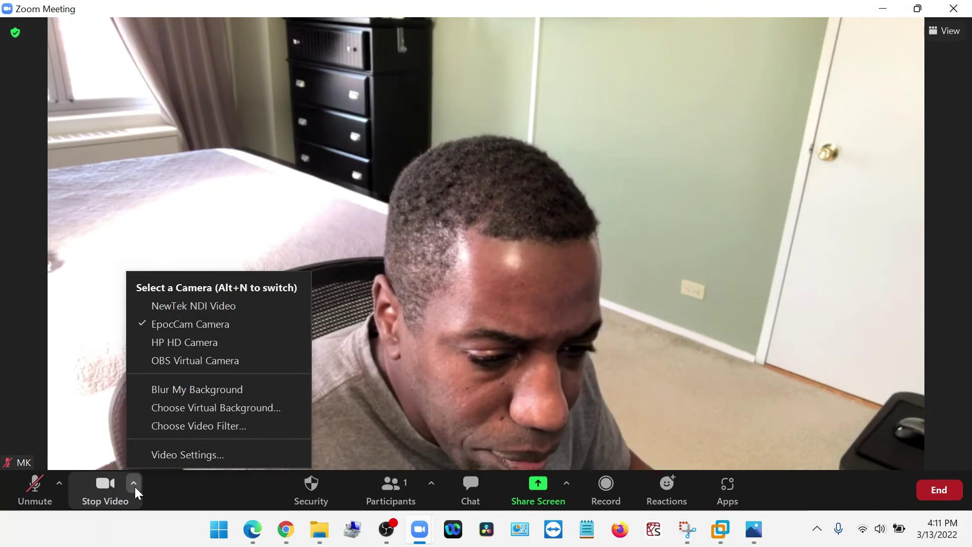
left_click(221, 411)
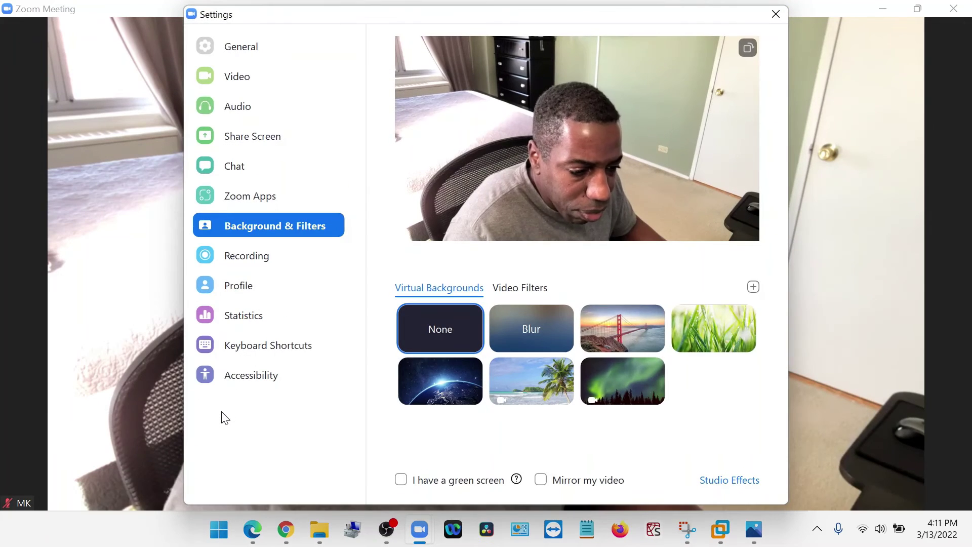
left_click(441, 376)
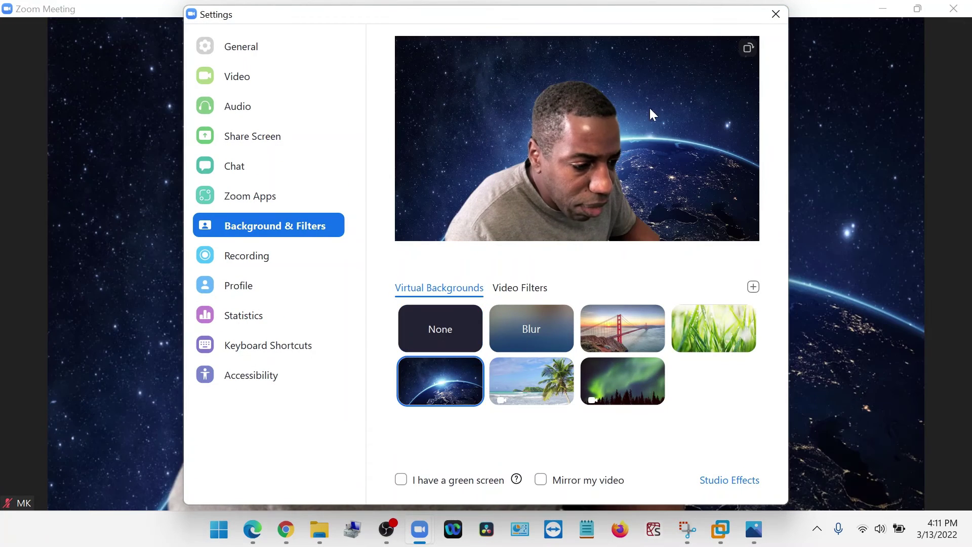
left_click(776, 19)
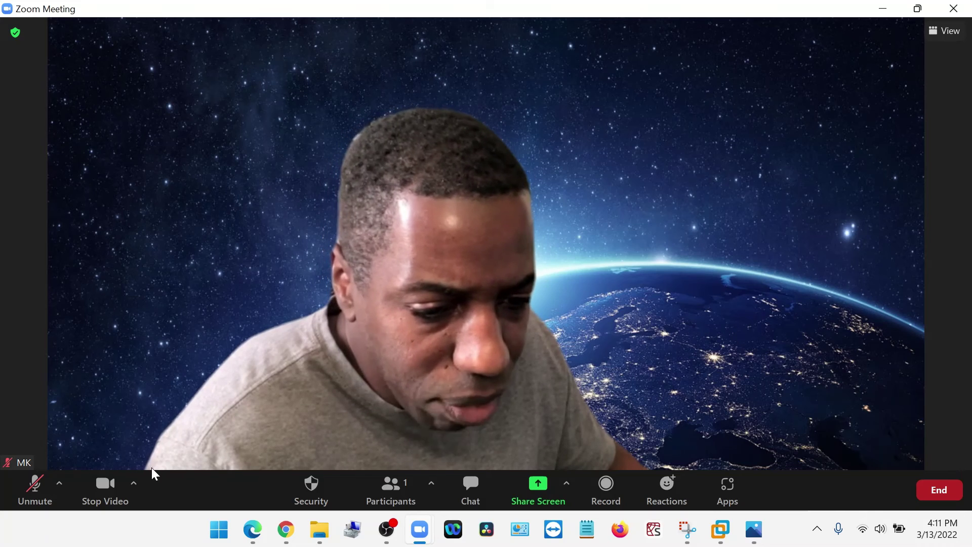
Step: Blur the background of the camera video, and stop the video before minimizing the meeting window
left_click(134, 485)
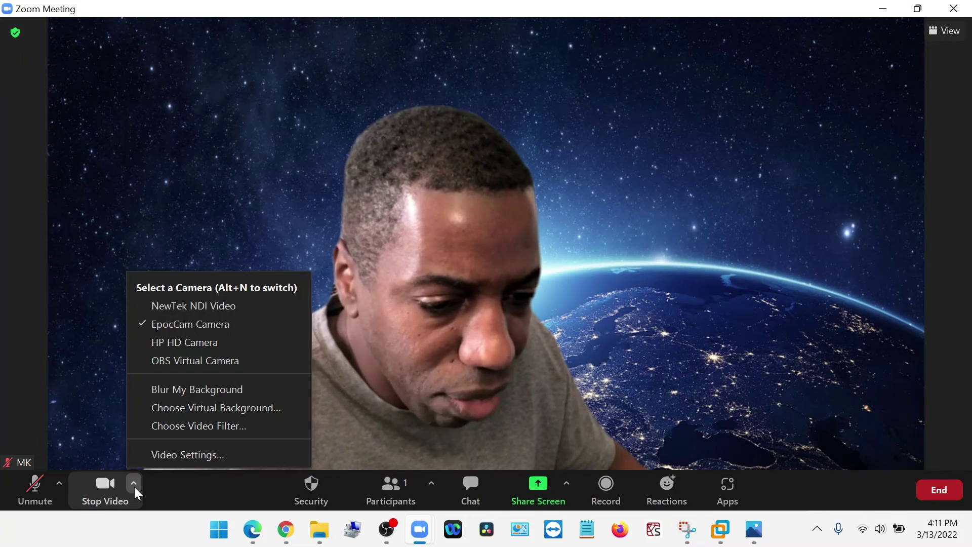
left_click(172, 396)
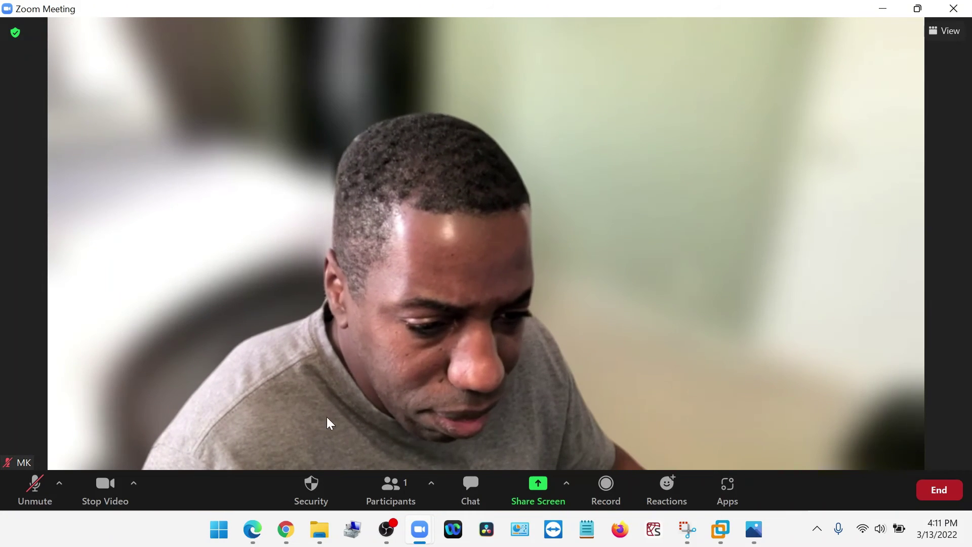
left_click(104, 498)
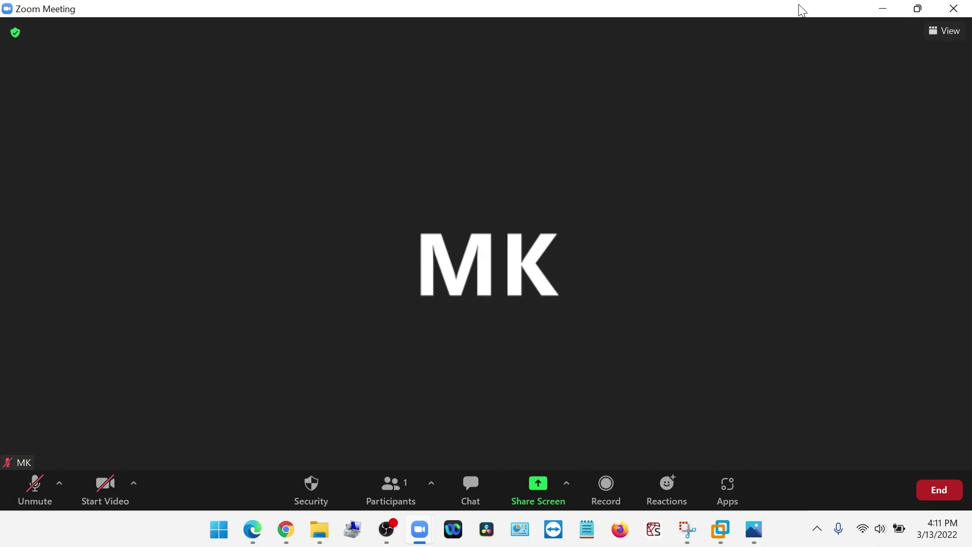
left_click(890, 11)
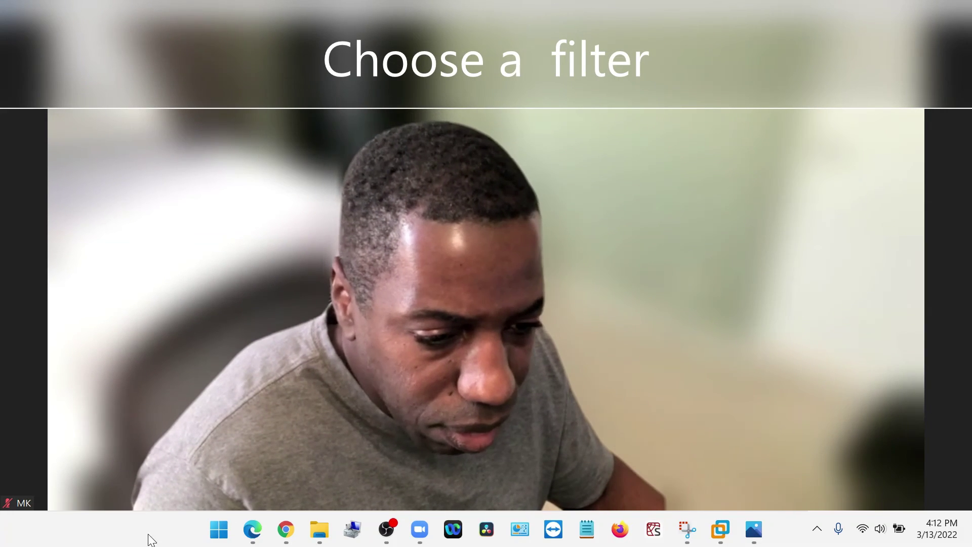
Step: Apply the red-curtain theater video filter in the background and filter settings, and move the settings window aside to reveal the meeting video
mouse_move(187, 469)
left_click(134, 485)
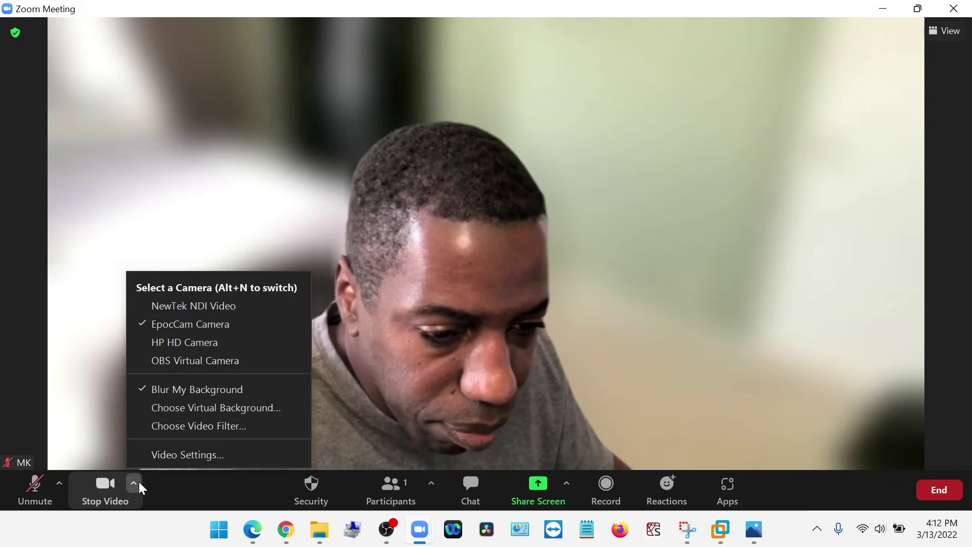
left_click(196, 412)
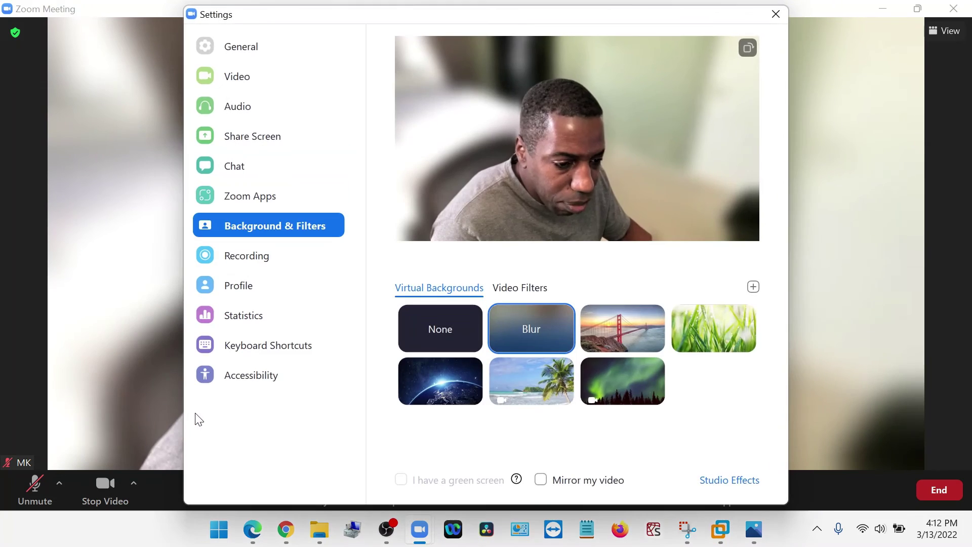
left_click(535, 296)
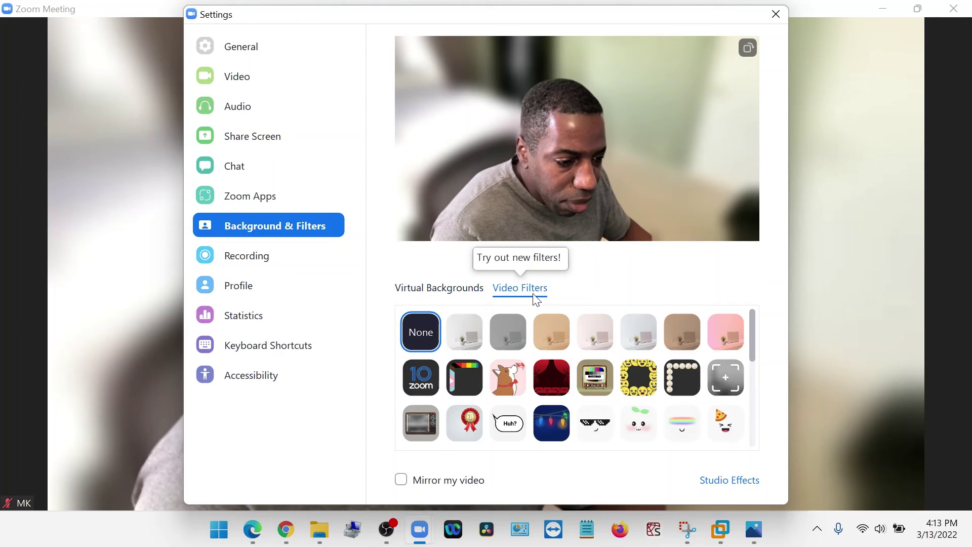
left_click(551, 376)
left_click_drag(573, 22, 754, 178)
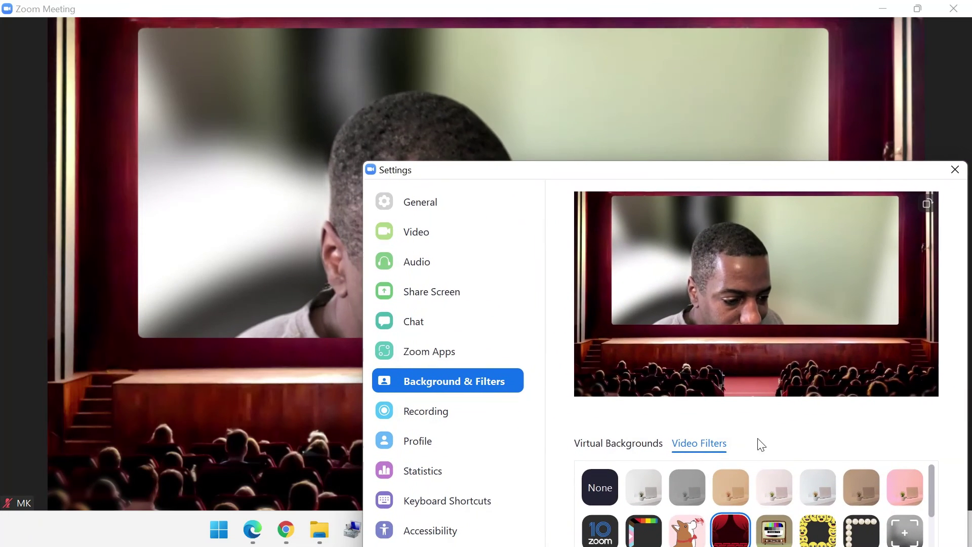
Step: Try out the Seafoam, pink tint and "10 Zoom" video filters, repositioning the settings window to compare them on the meeting video
left_click(810, 491)
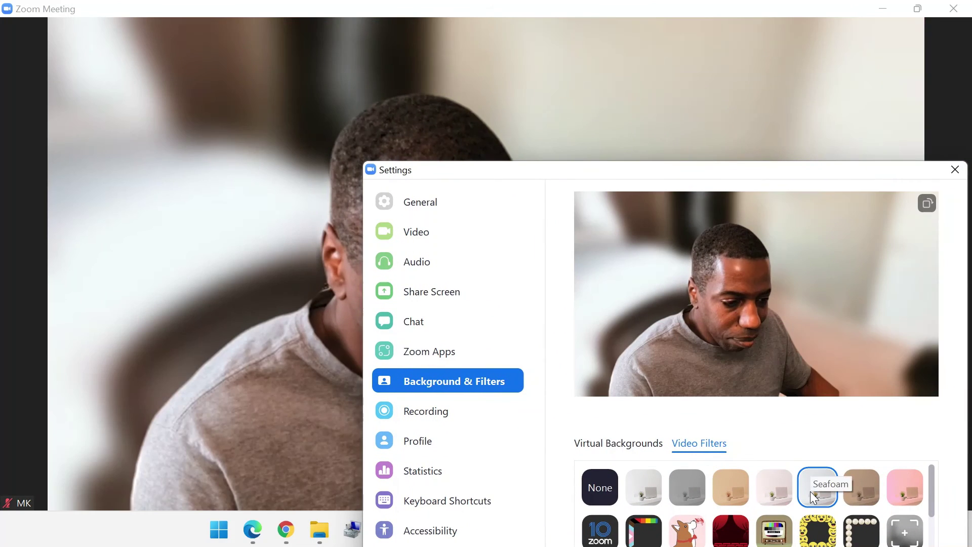
left_click(904, 489)
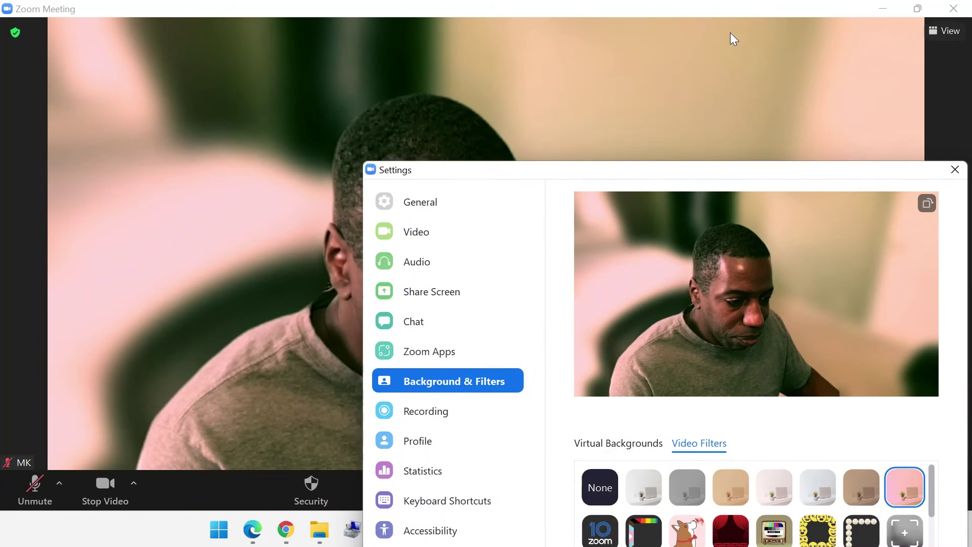
left_click_drag(727, 172, 648, 19)
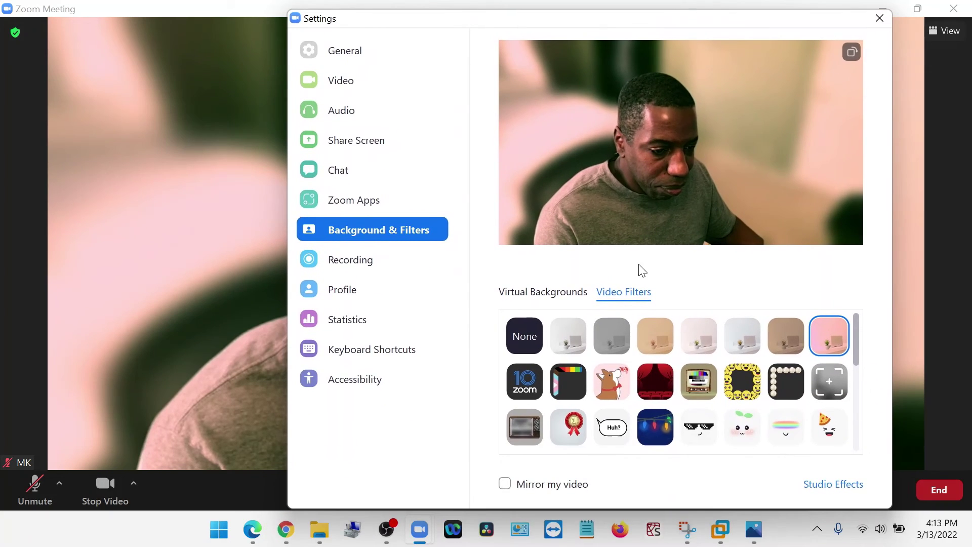
left_click(572, 378)
left_click(521, 382)
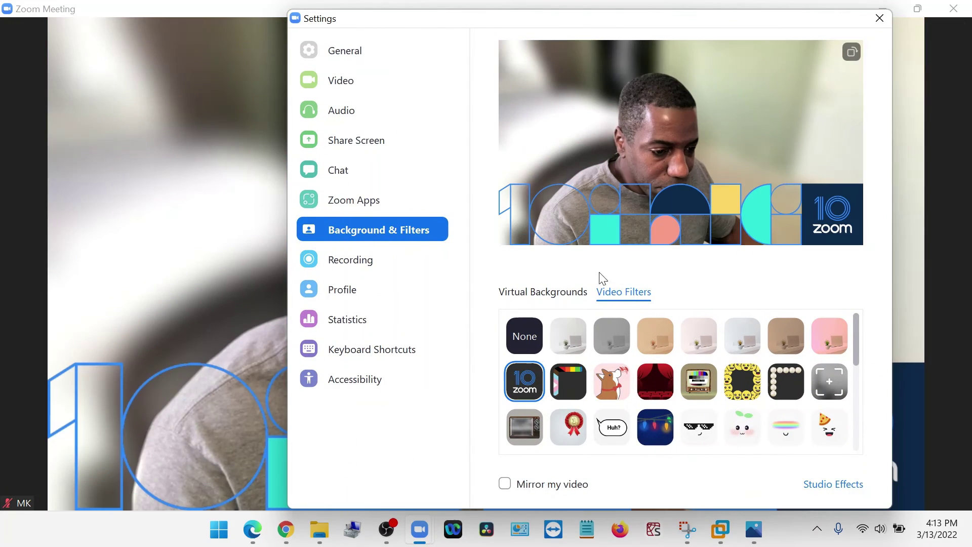
left_click_drag(655, 22, 590, 141)
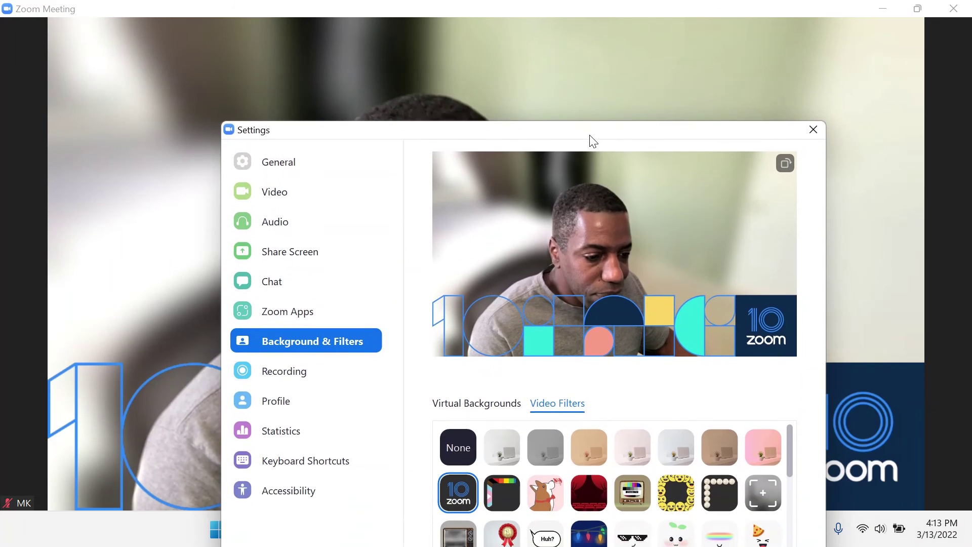
Step: Try the camera viewfinder filter, view it on the uncovered meeting video, and reset the video filter to None
left_click(761, 497)
left_click_drag(715, 139, 732, 546)
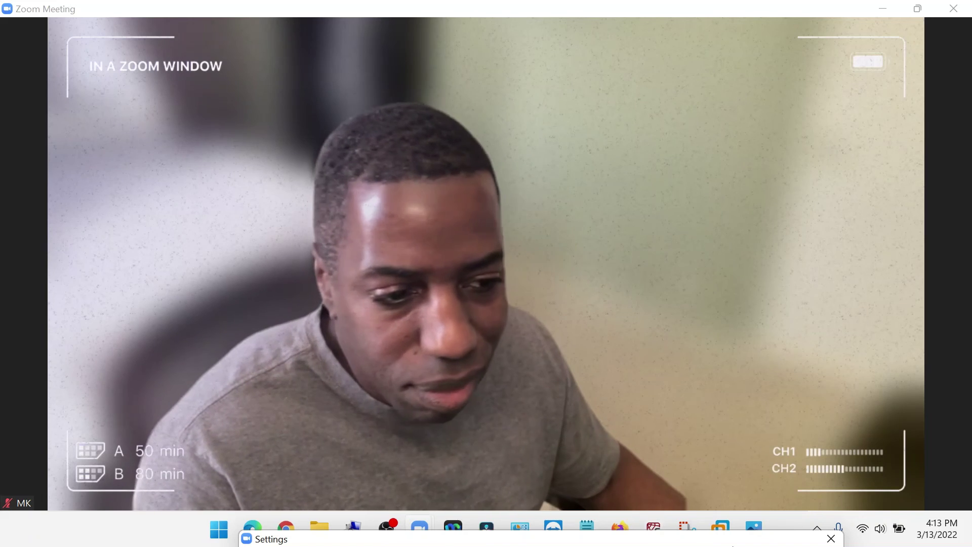
left_click_drag(732, 545, 766, 45)
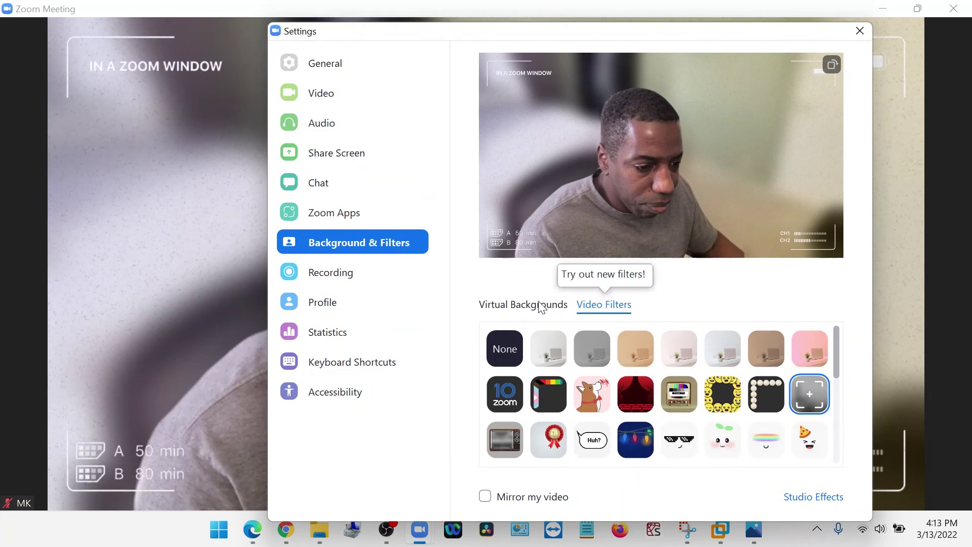
left_click(506, 354)
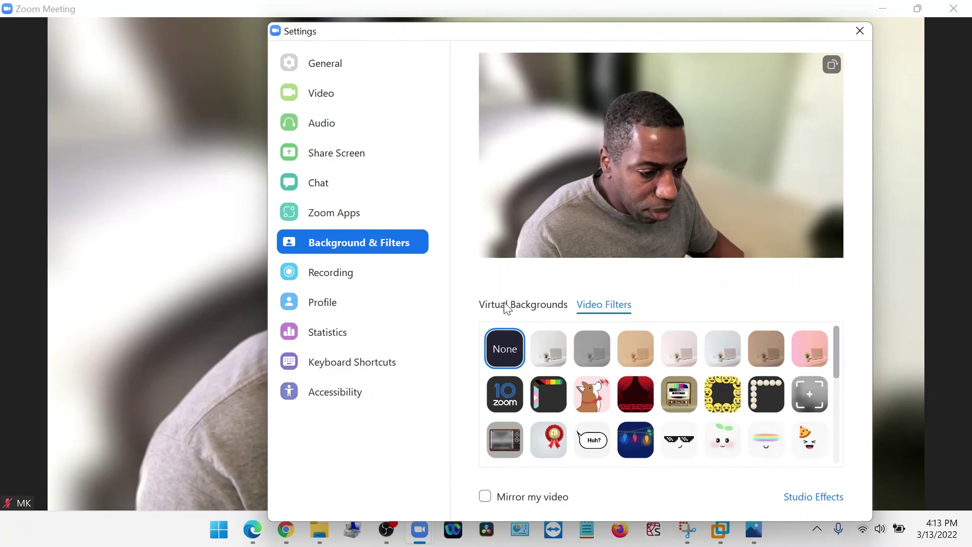
Step: Set the virtual background to None and close the settings window
left_click(505, 307)
left_click(526, 345)
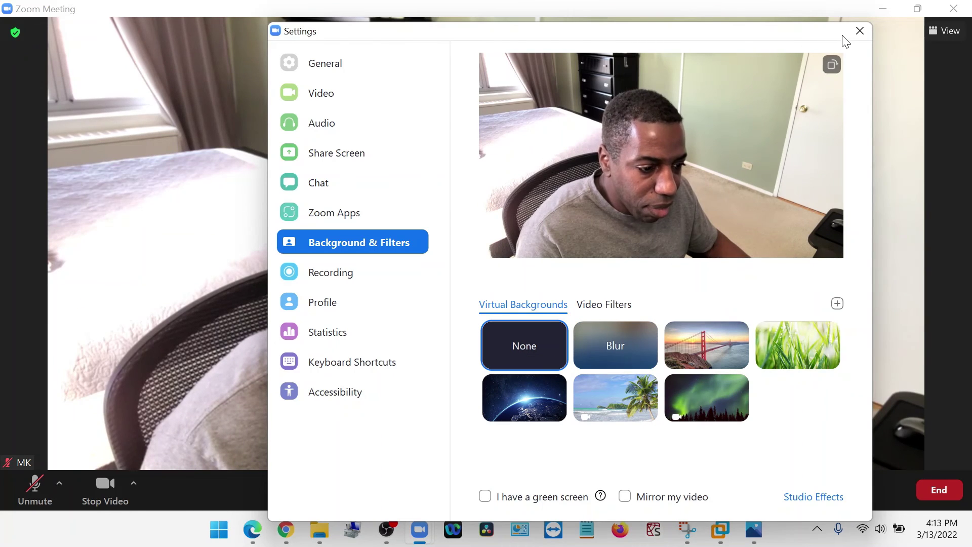
left_click(856, 33)
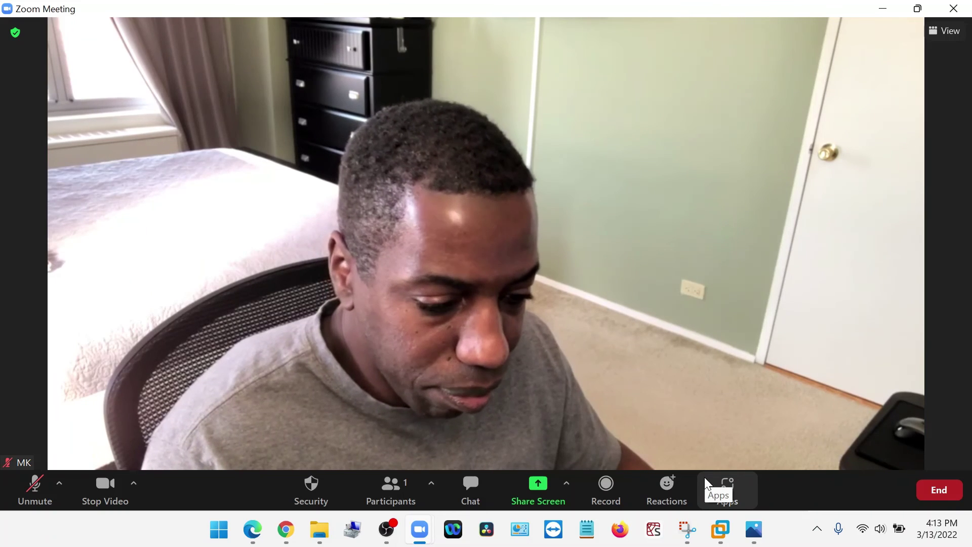
Step: Minimize the meeting and Zoom home windows, and move the floating video thumbnail higher up on the desktop
left_click(892, 8)
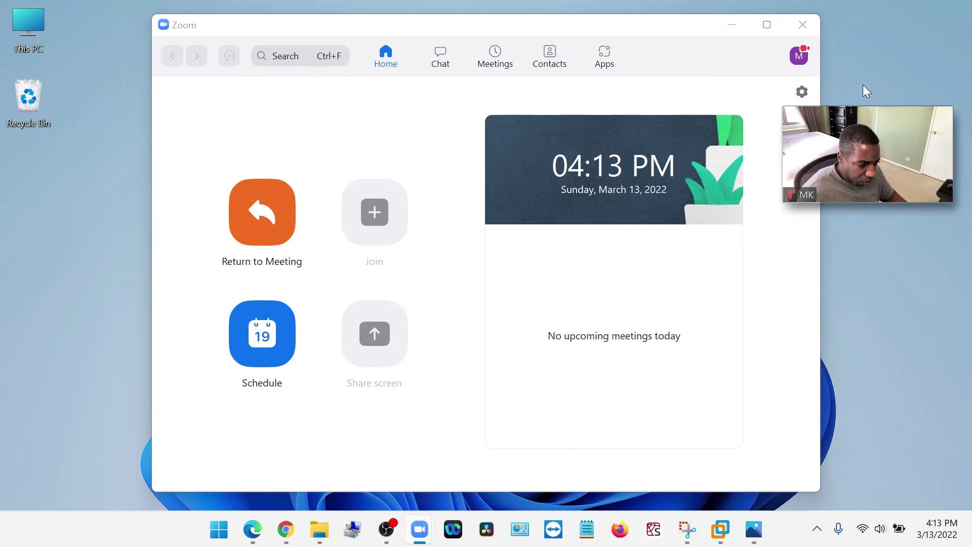
left_click(731, 25)
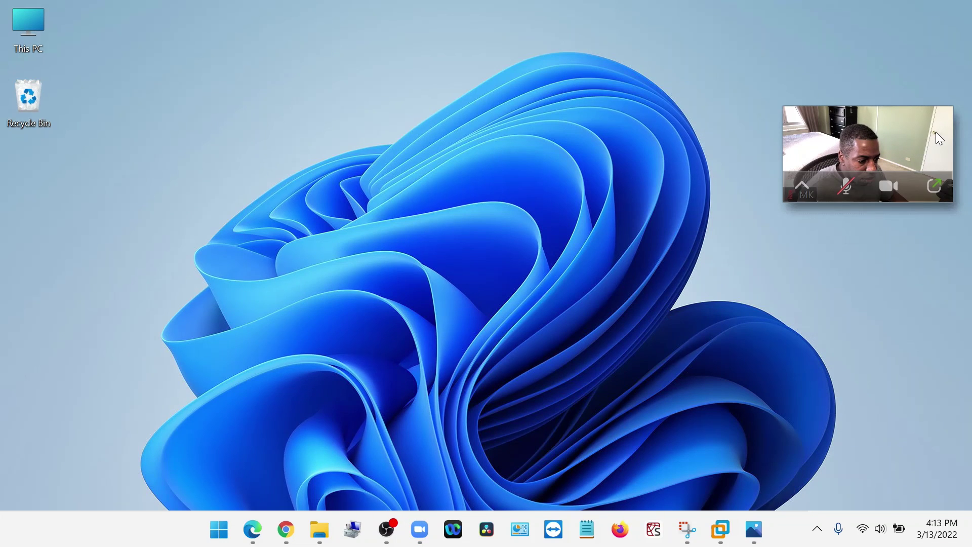
left_click_drag(936, 137, 911, 37)
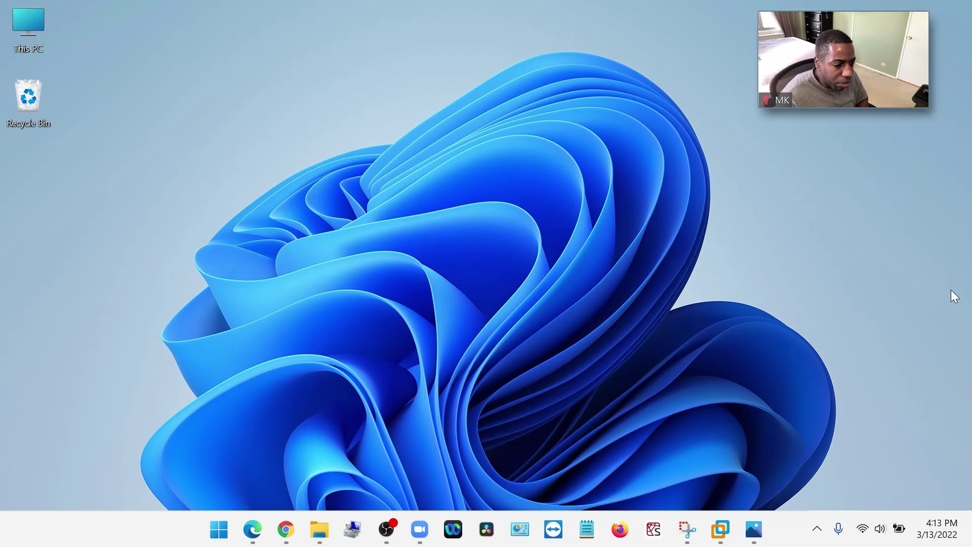
Step: Restore the full meeting window from the minimized video, stop the camera video, and minimize the meeting again
mouse_move(861, 81)
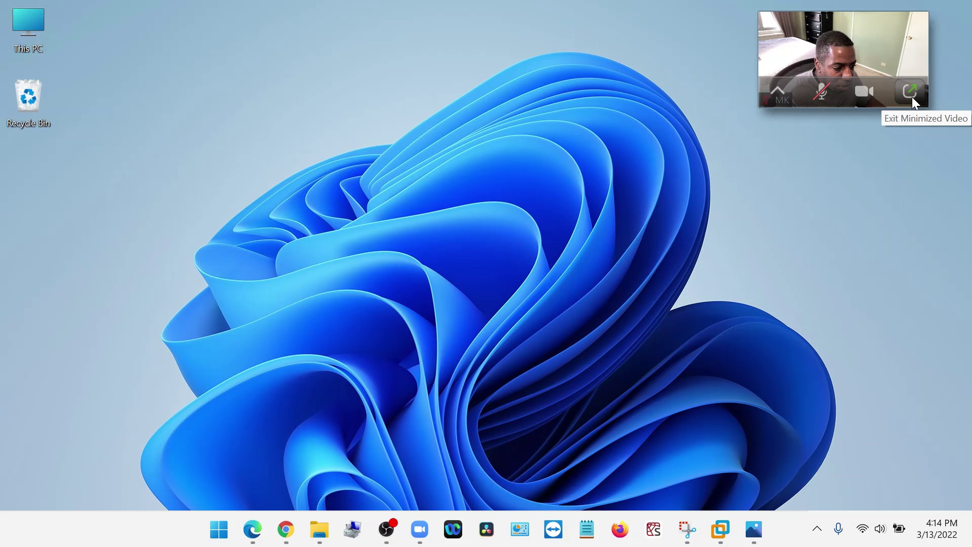
left_click(909, 91)
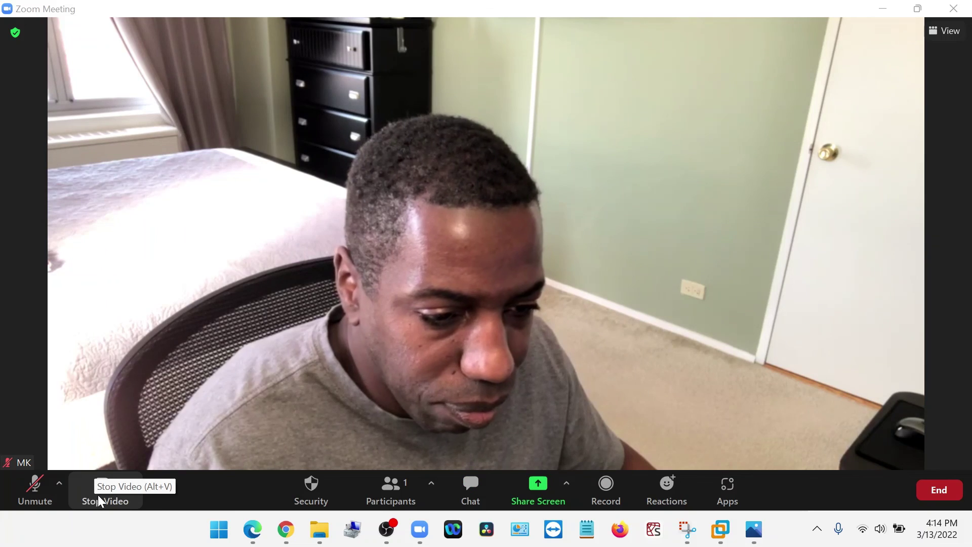
left_click(102, 499)
left_click(892, 10)
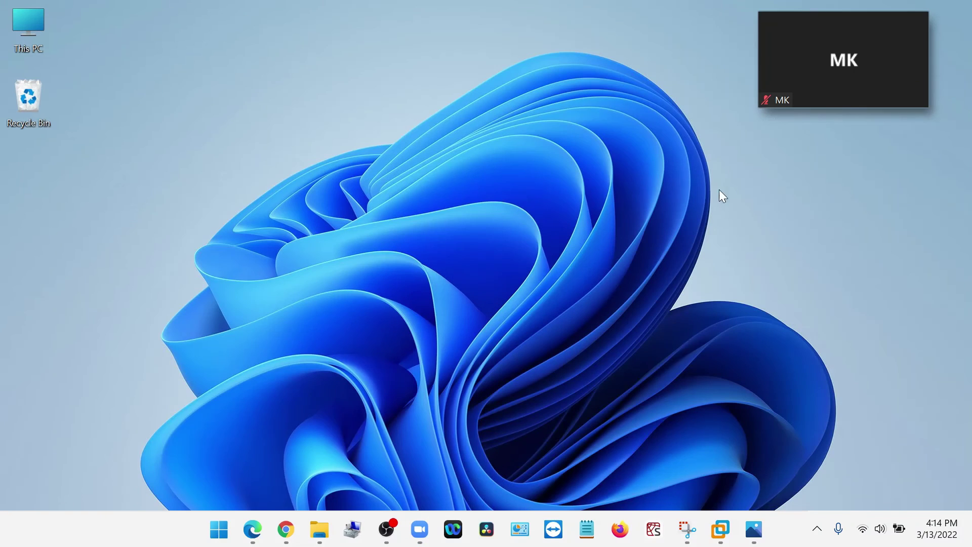